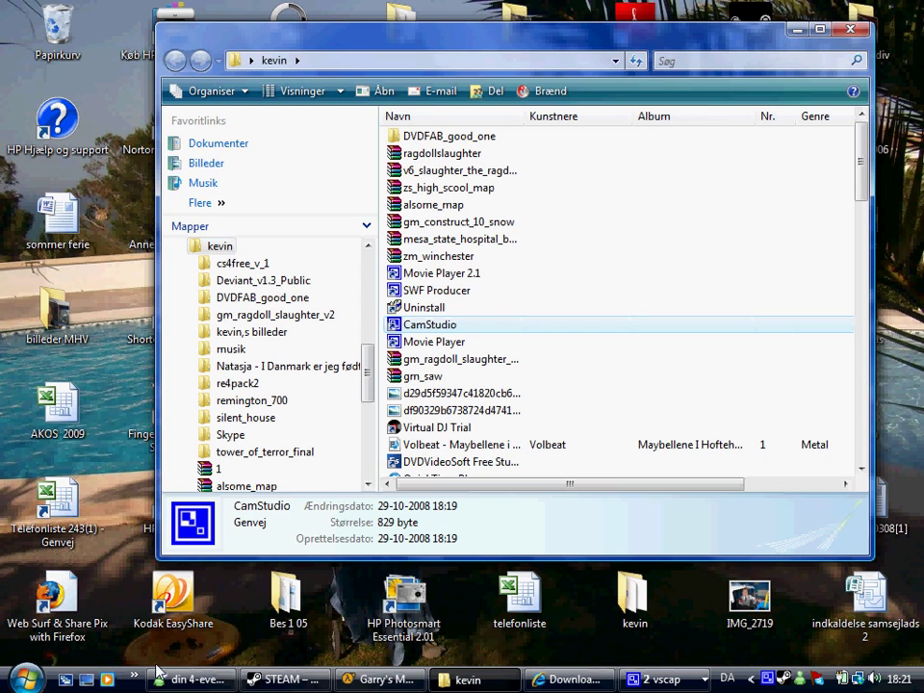
# - Switch to Garry's Mod and quit the running game
pyautogui.click(357, 678)
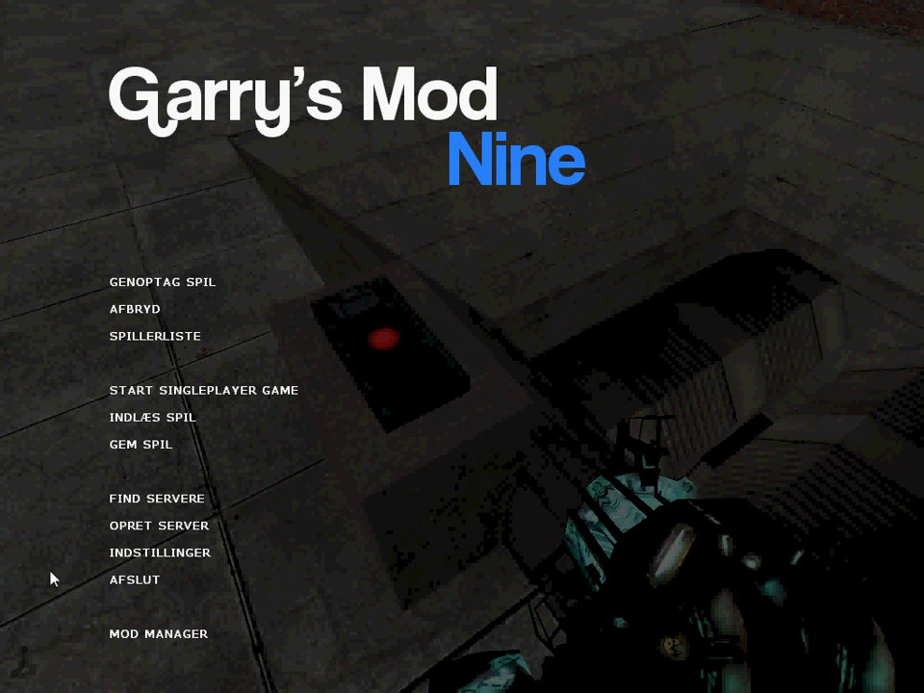
pyautogui.click(121, 581)
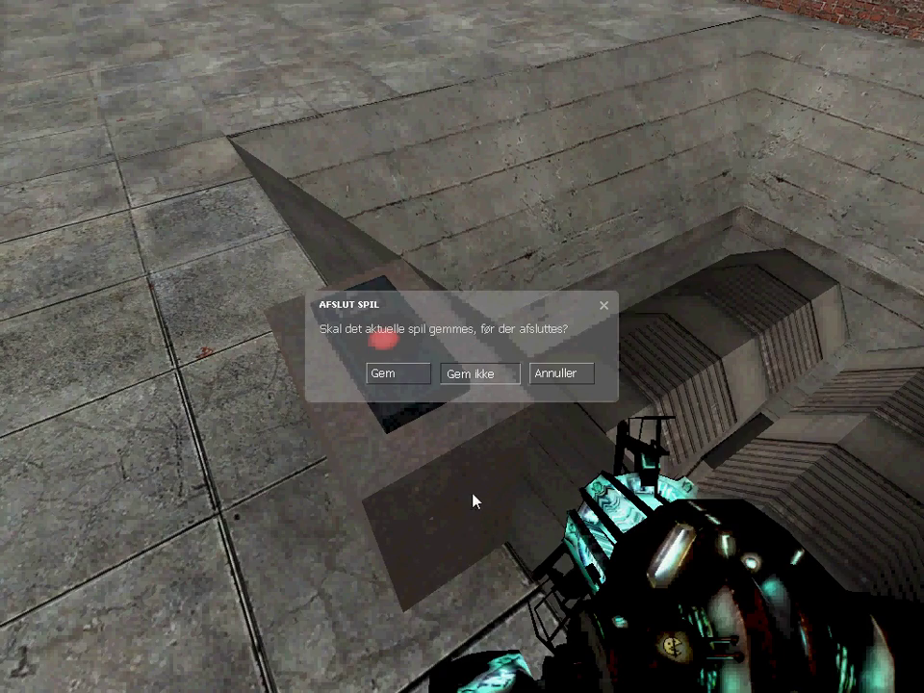
pyautogui.hotkey('alt', 'Tab')
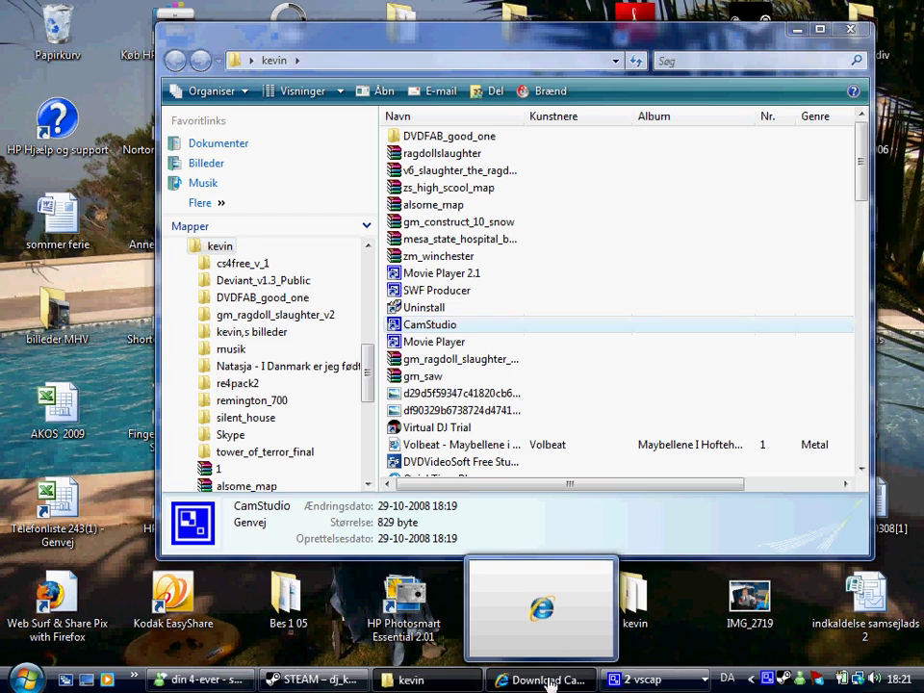
pyautogui.click(517, 681)
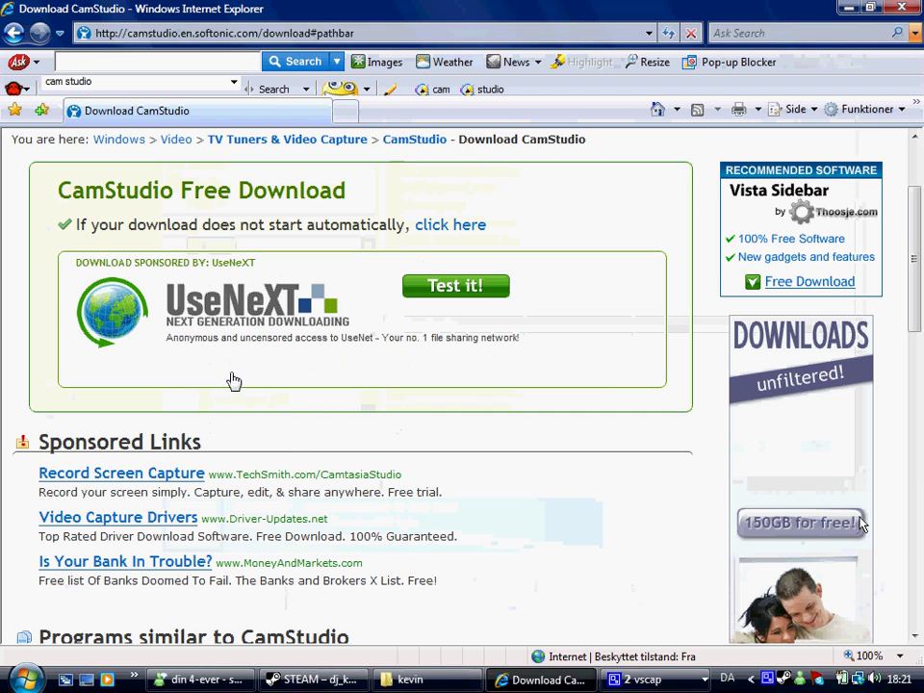
pyautogui.click(288, 33)
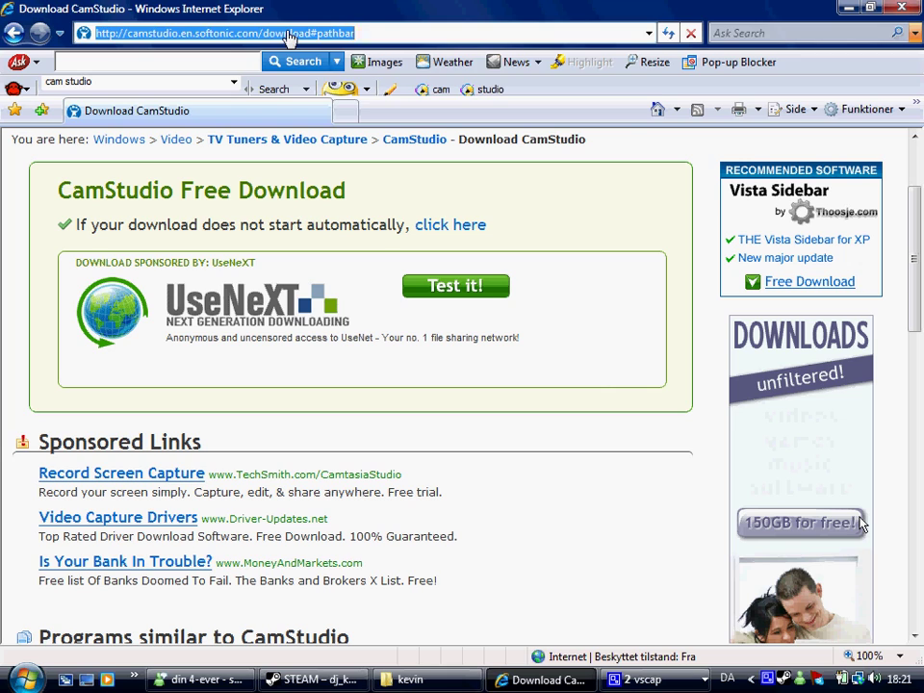
pyautogui.write('www.')
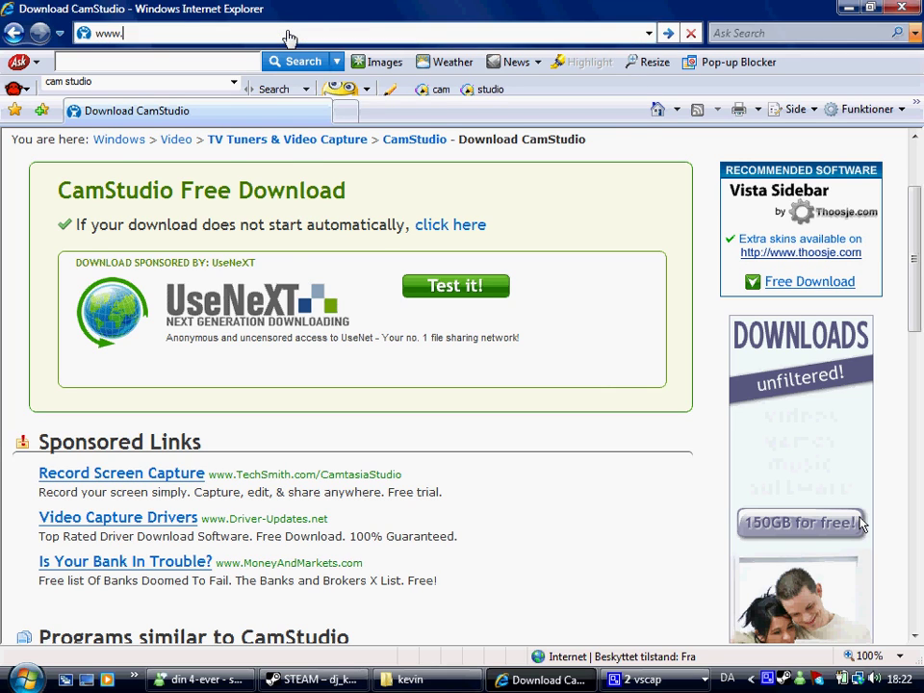
pyautogui.write('garys')
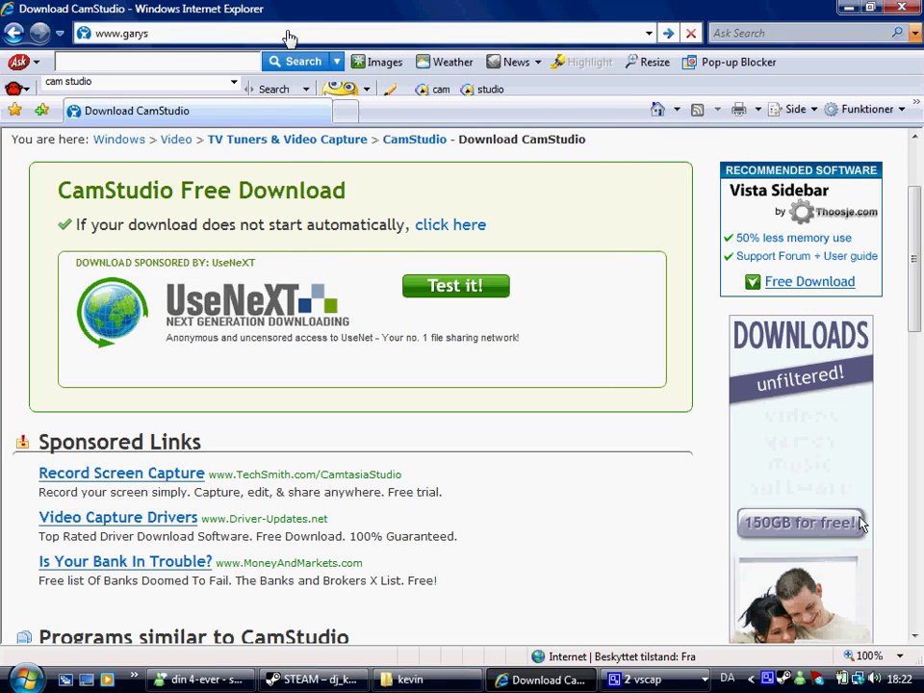
pyautogui.press('BackSpace')
pyautogui.press('BackSpace')
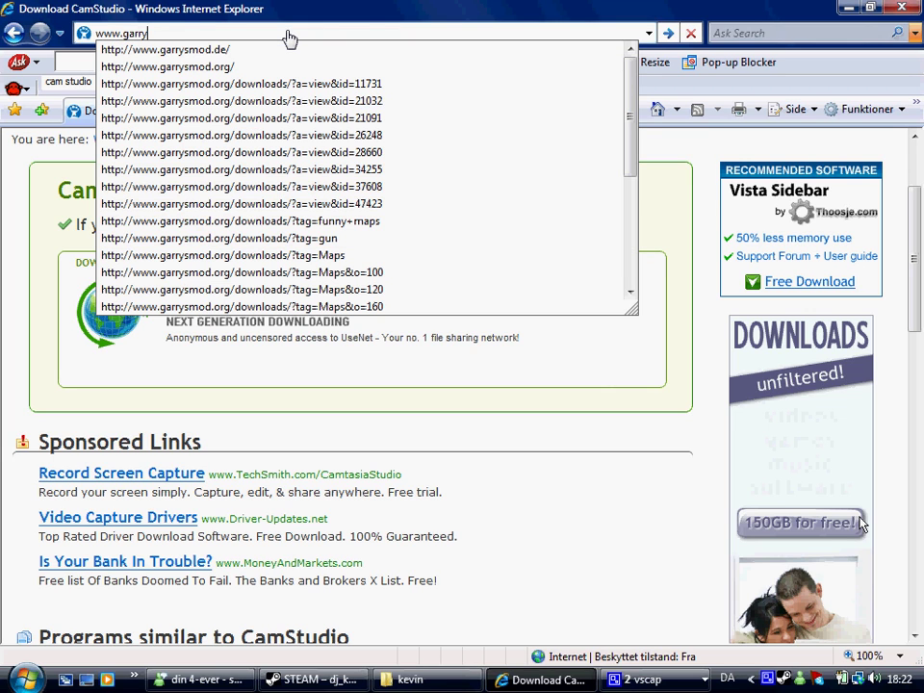
pyautogui.write('rysmod.de')
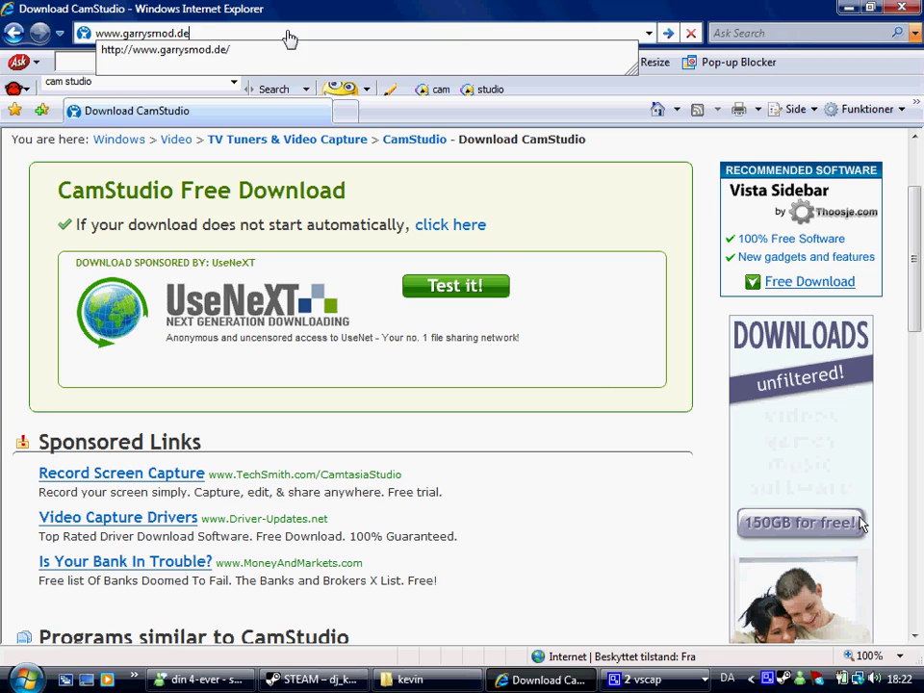
pyautogui.press('Return')
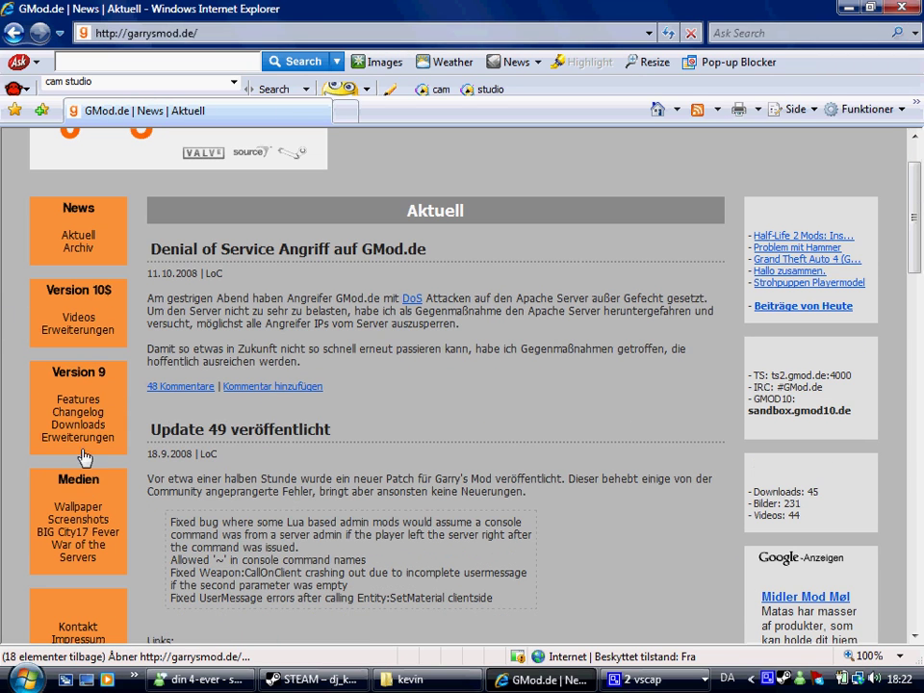
# - Try the Garrys Mod Version 9.0.4c download from the Version 9 downloads page, cancel the transfer and close the browser
pyautogui.click(77, 424)
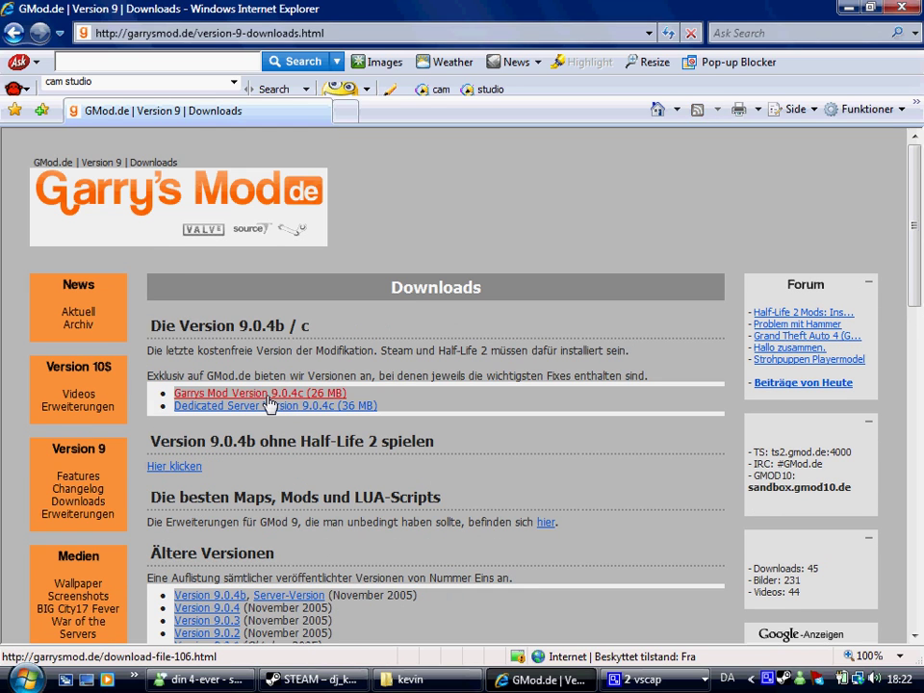
pyautogui.click(269, 396)
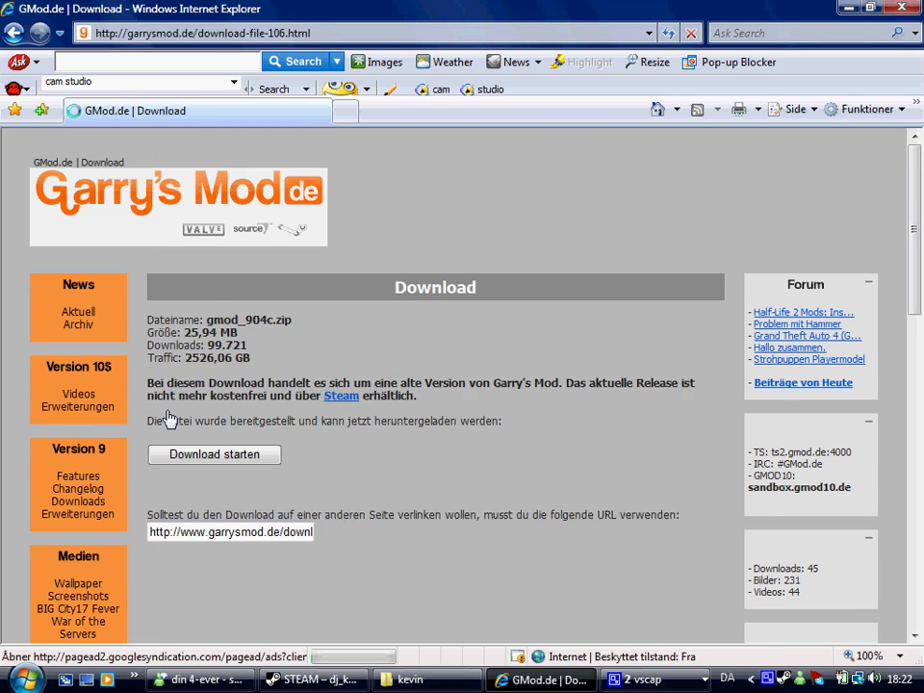
pyautogui.click(201, 456)
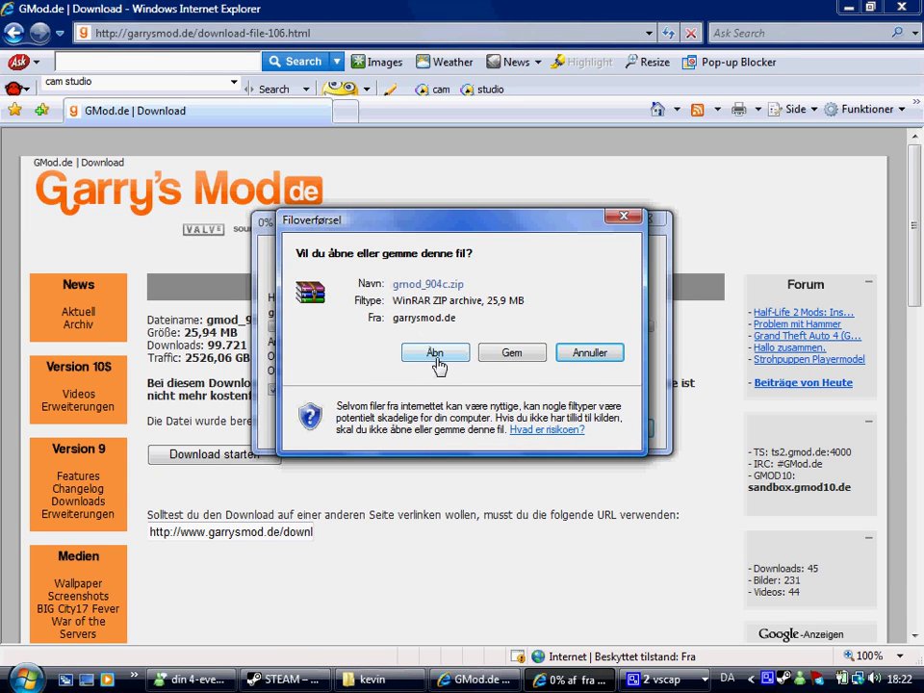
pyautogui.click(571, 354)
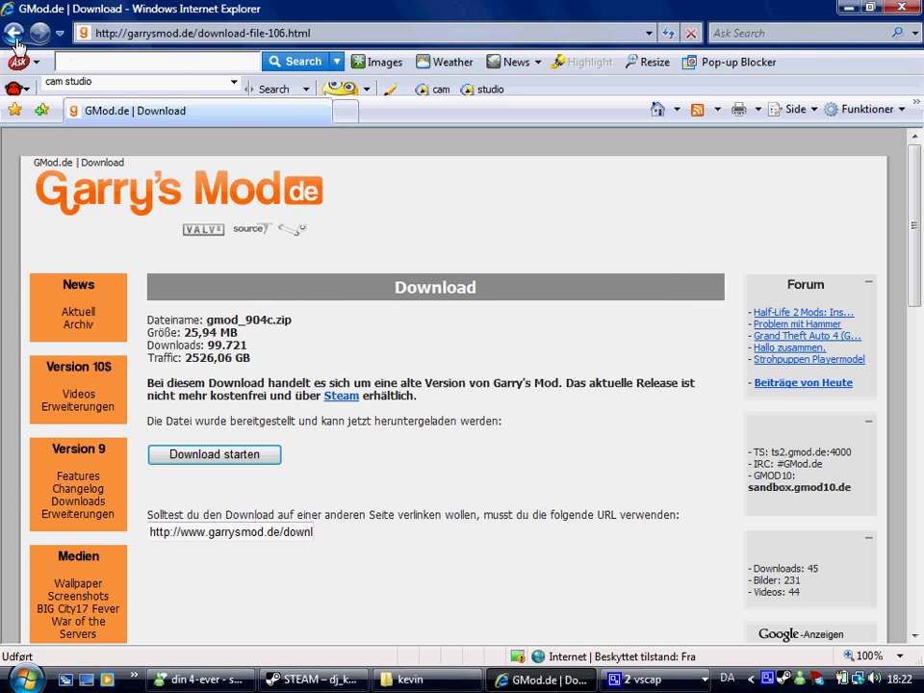
pyautogui.click(102, 34)
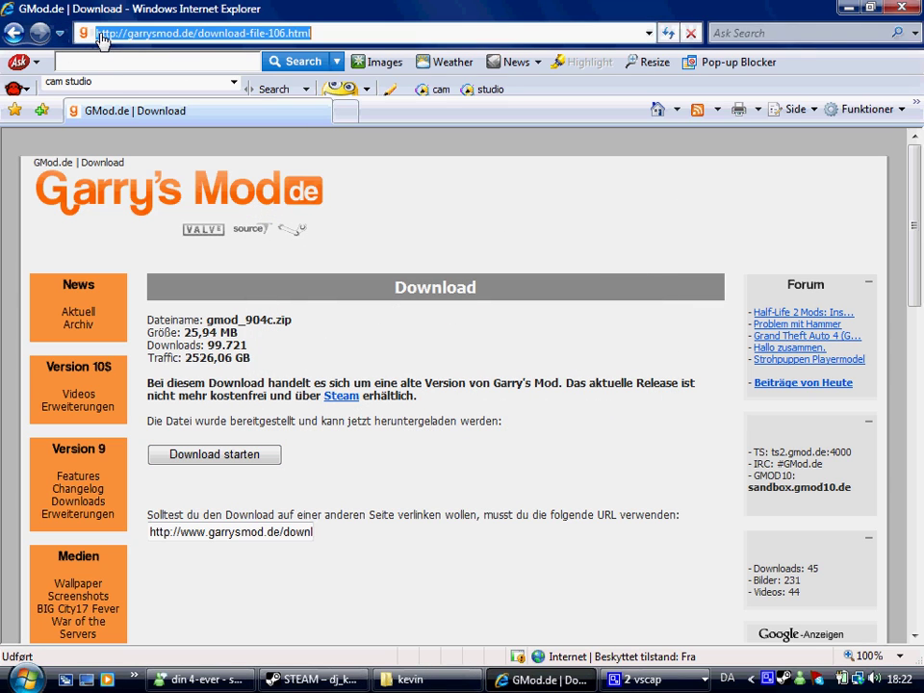
pyautogui.click(902, 8)
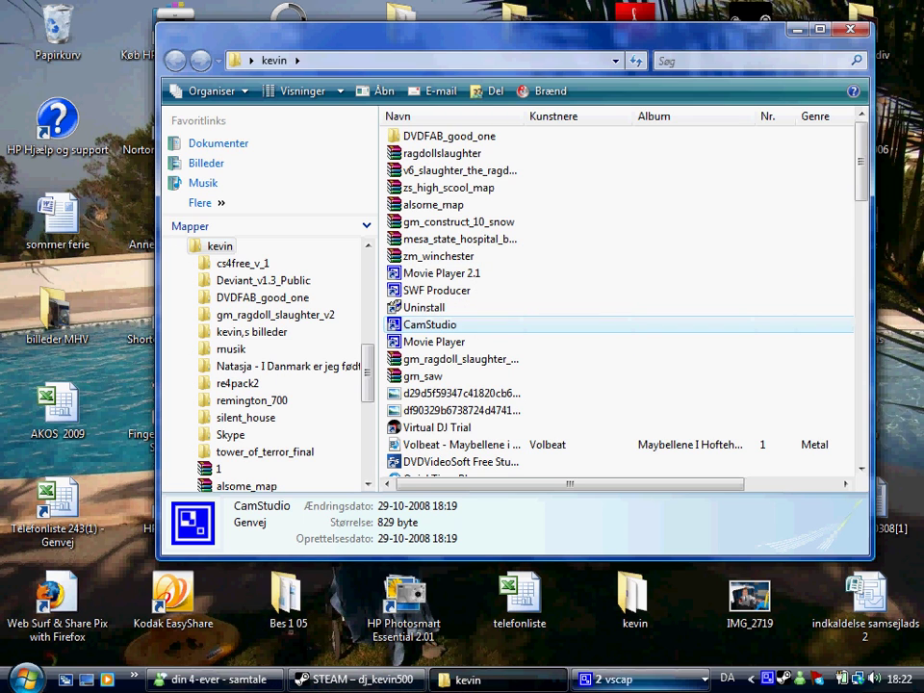
pyautogui.click(207, 680)
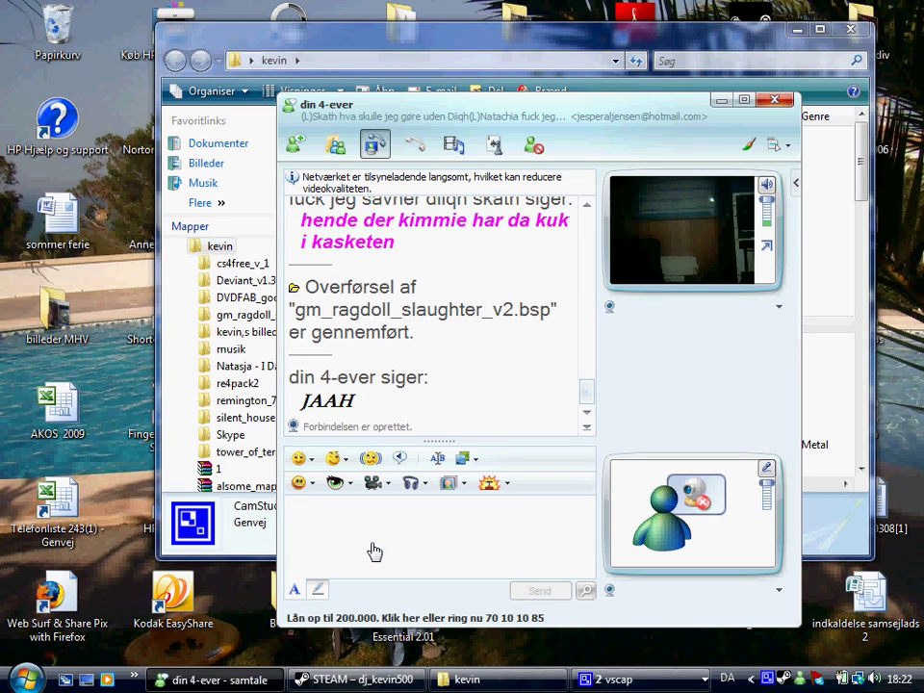
pyautogui.write('www')
pyautogui.press('BackSpace')
pyautogui.press('BackSpace')
pyautogui.click(719, 101)
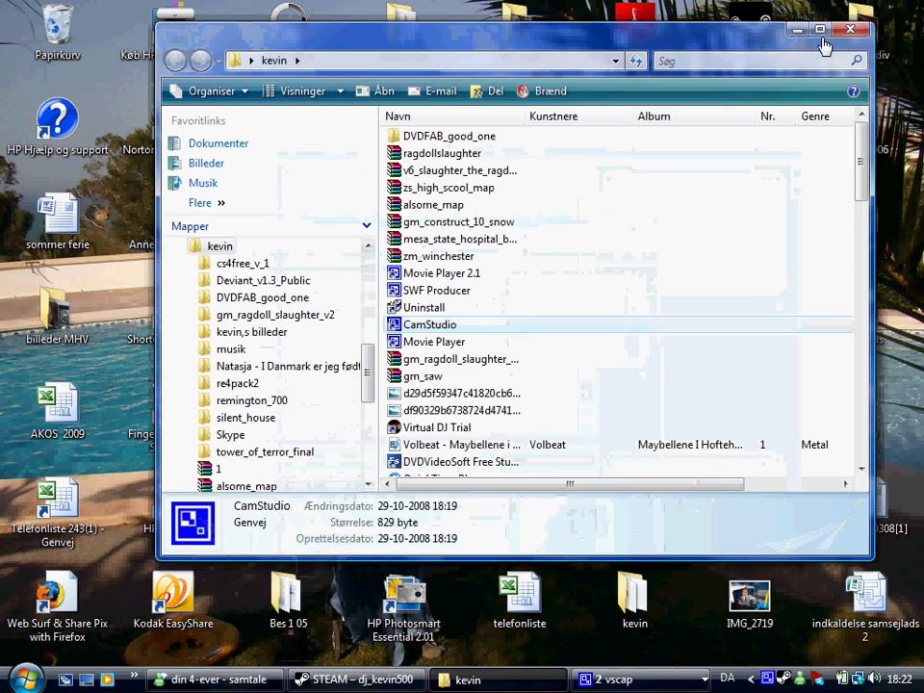
# - Clear the desktop by closing the open folder window and minimizing CamStudio
pyautogui.click(849, 30)
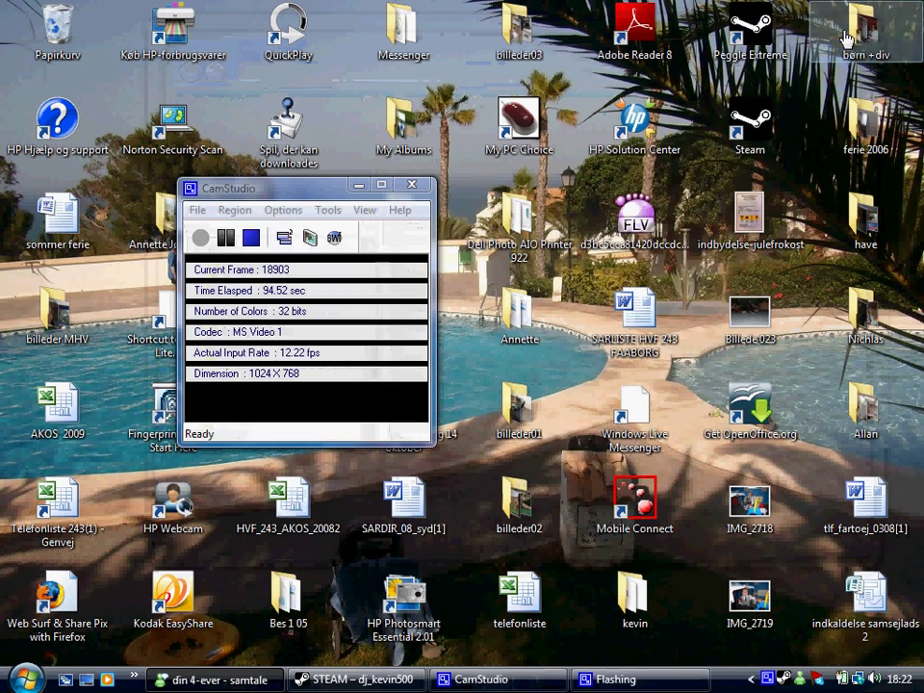
pyautogui.click(358, 184)
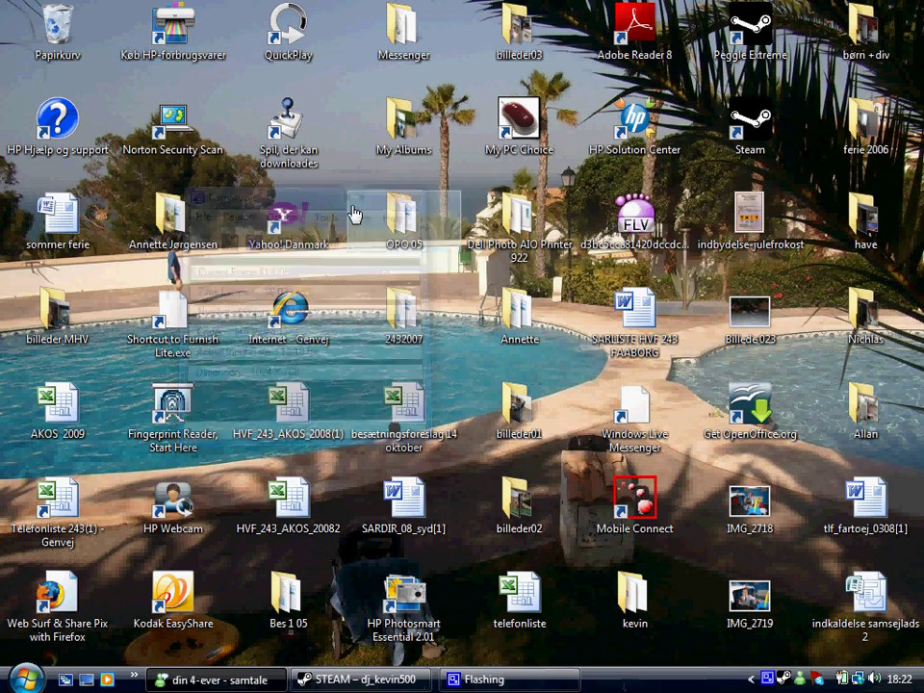
pyautogui.click(6, 679)
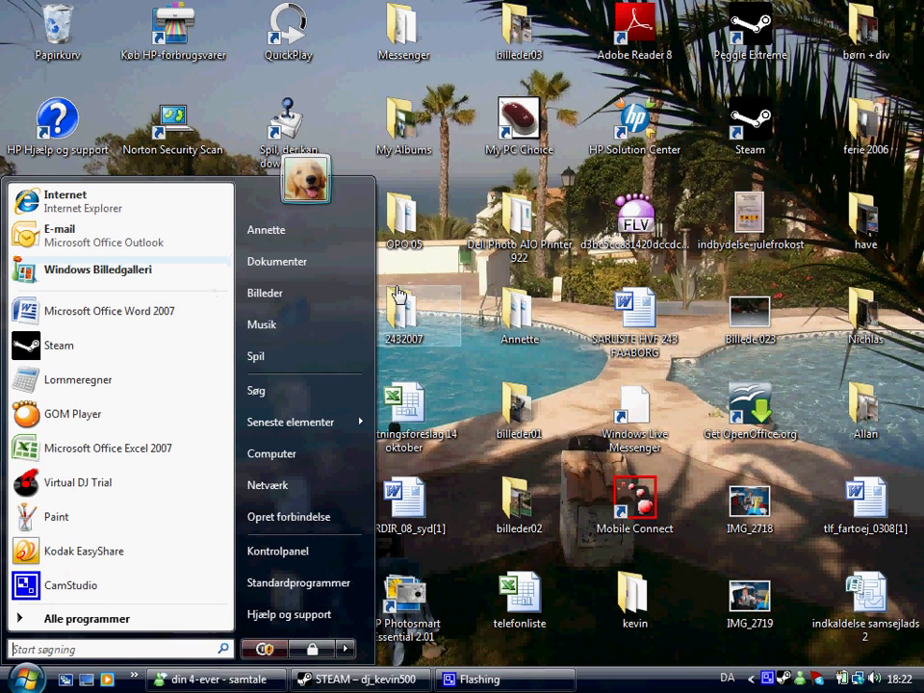
pyautogui.click(74, 211)
pyautogui.doubleClick(306, 310)
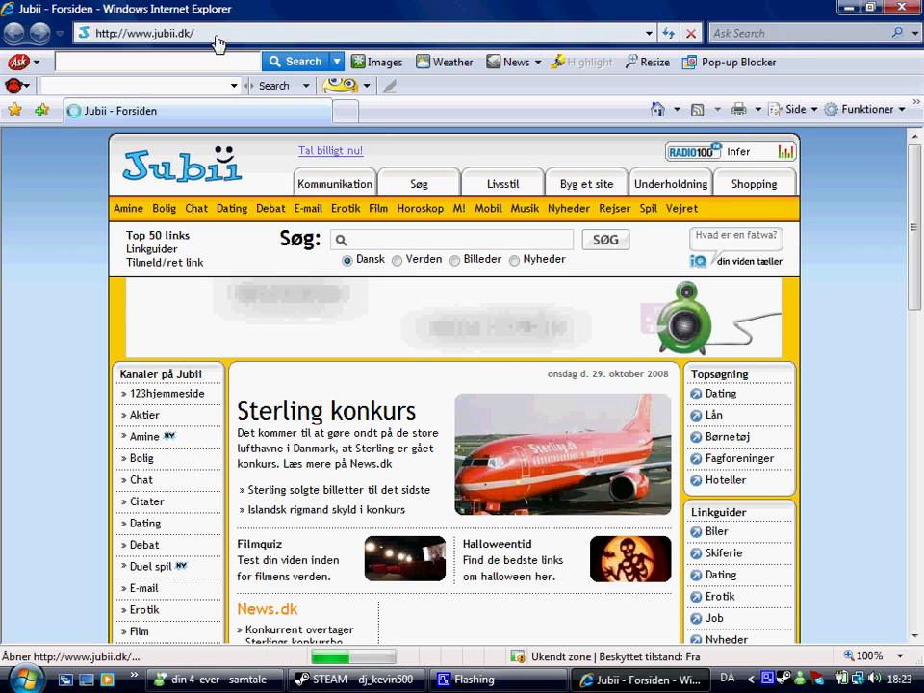
pyautogui.click(214, 32)
pyautogui.write('www.')
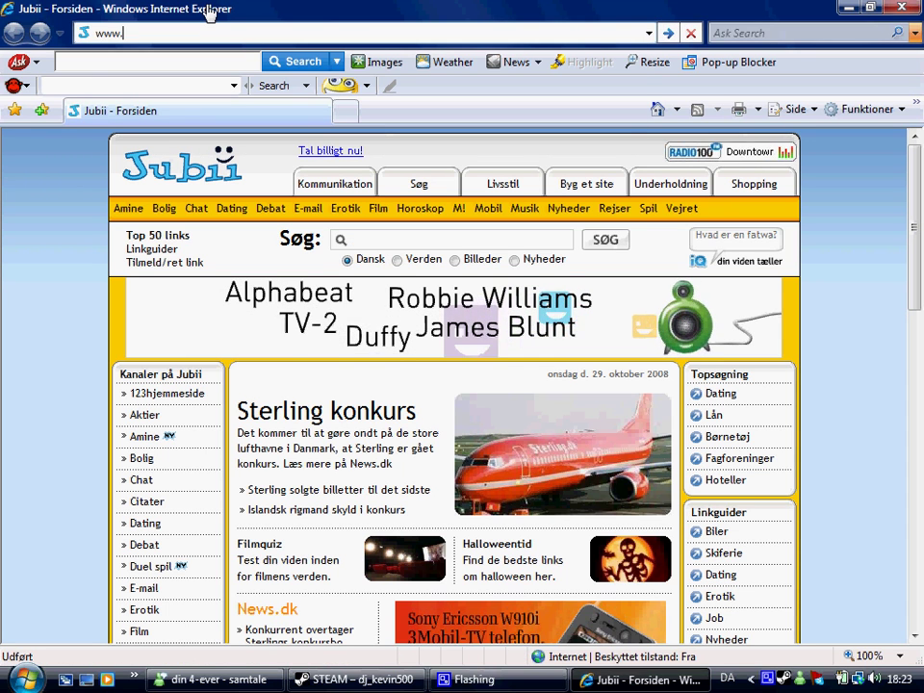
pyautogui.write('garrysmod.')
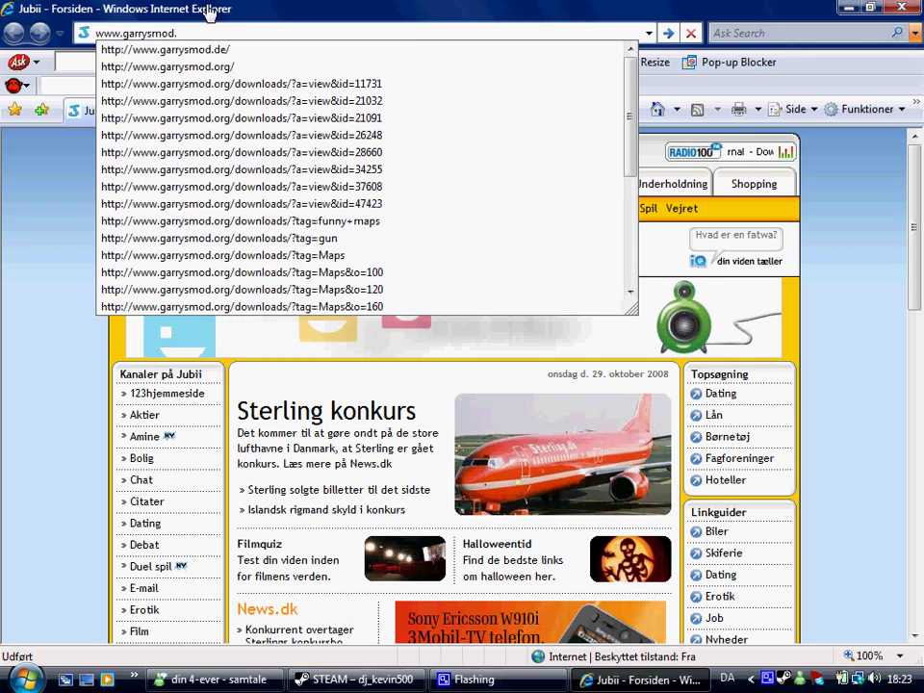
pyautogui.write('org')
pyautogui.press('Return')
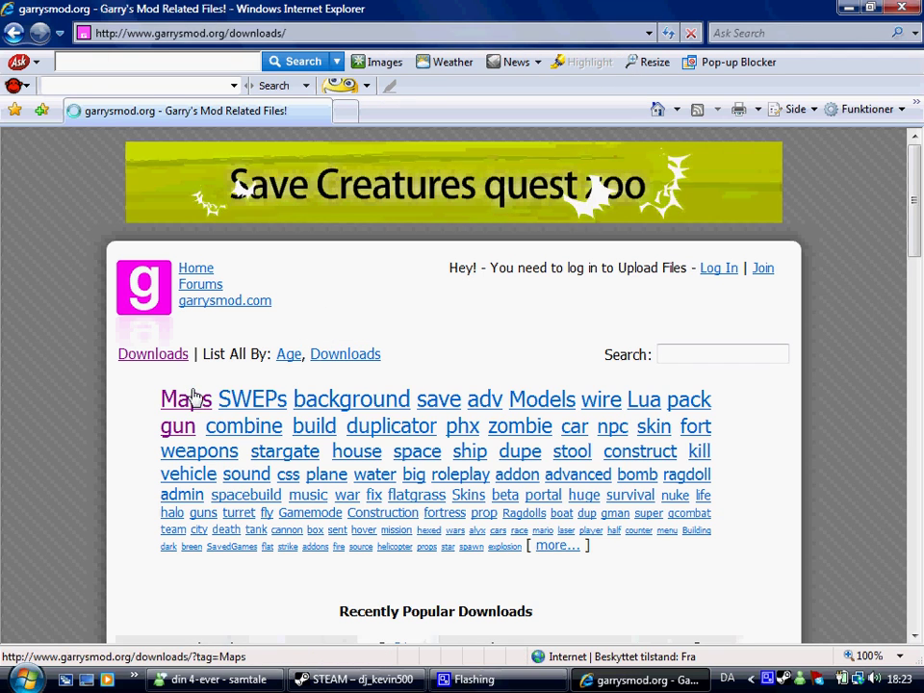
# - List the downloads tagged Maps and open the page of the RP_Downtown_V2.zip map
pyautogui.click(193, 397)
pyautogui.scroll(-5, 473, 456)
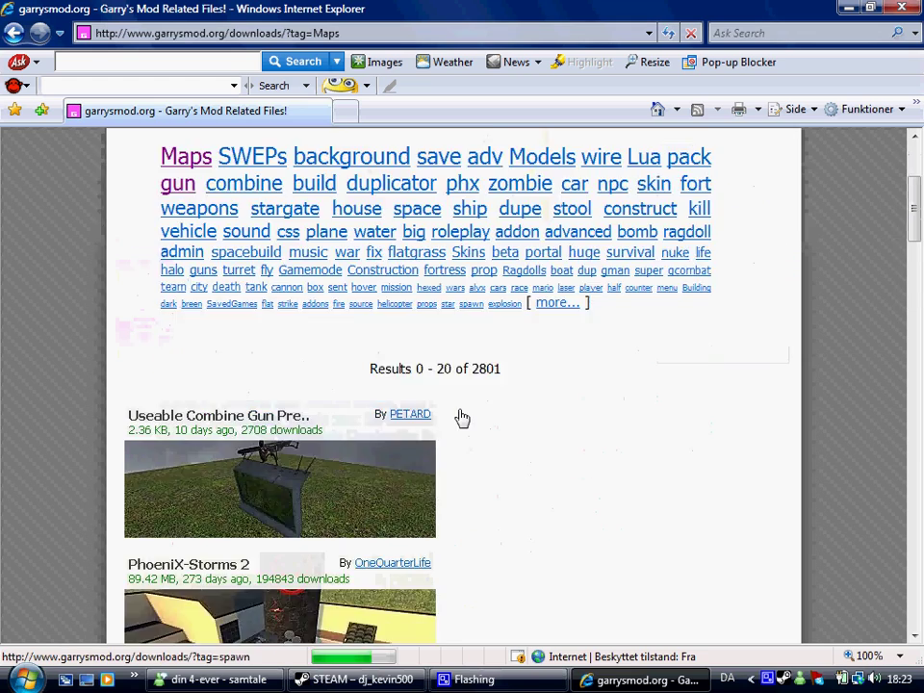
pyautogui.scroll(-4, 376, 373)
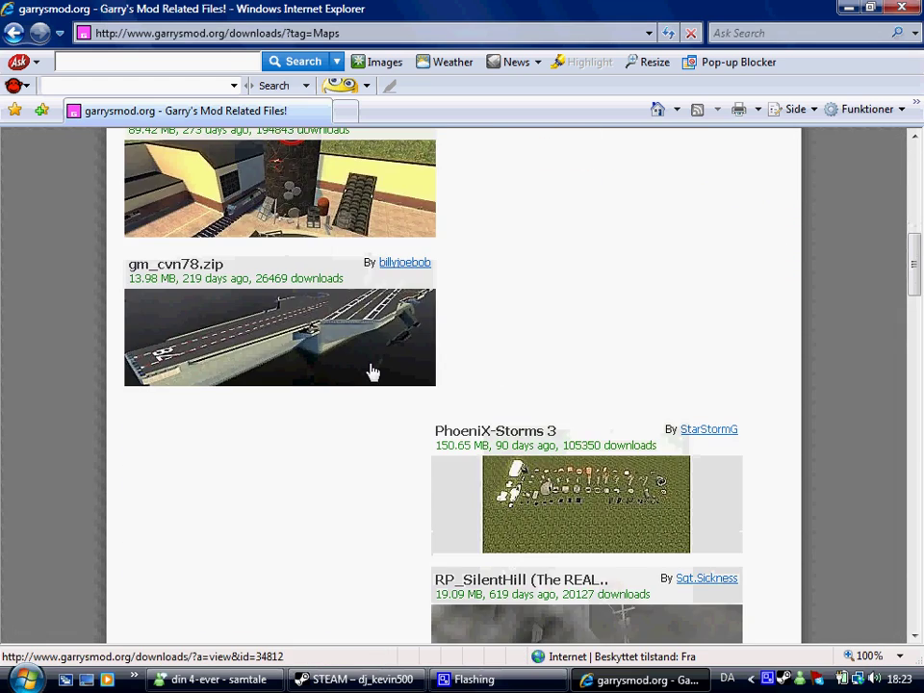
pyautogui.scroll(-1, 608, 367)
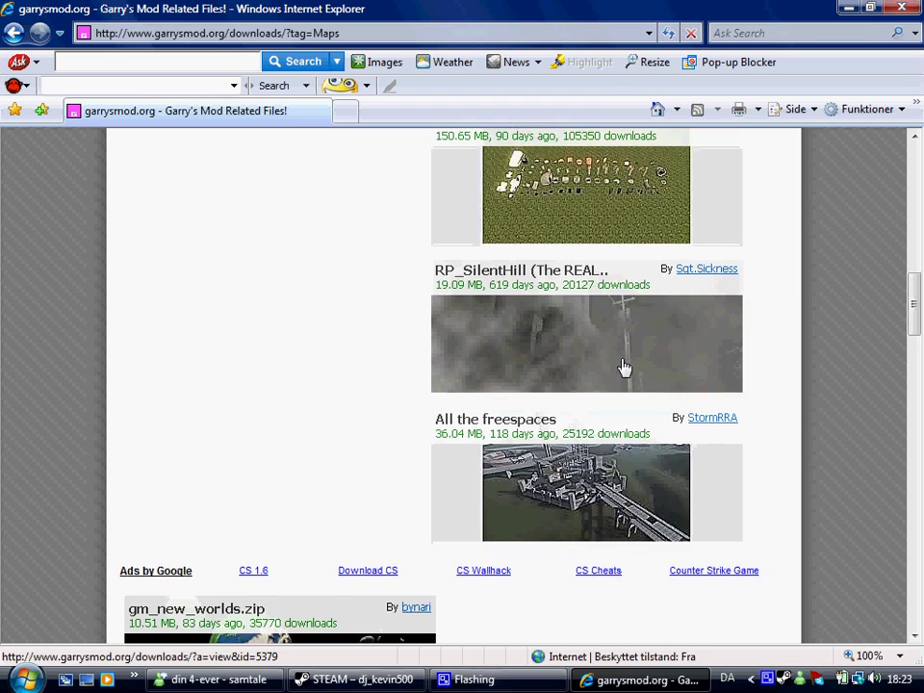
pyautogui.scroll(-6, 618, 366)
pyautogui.click(364, 250)
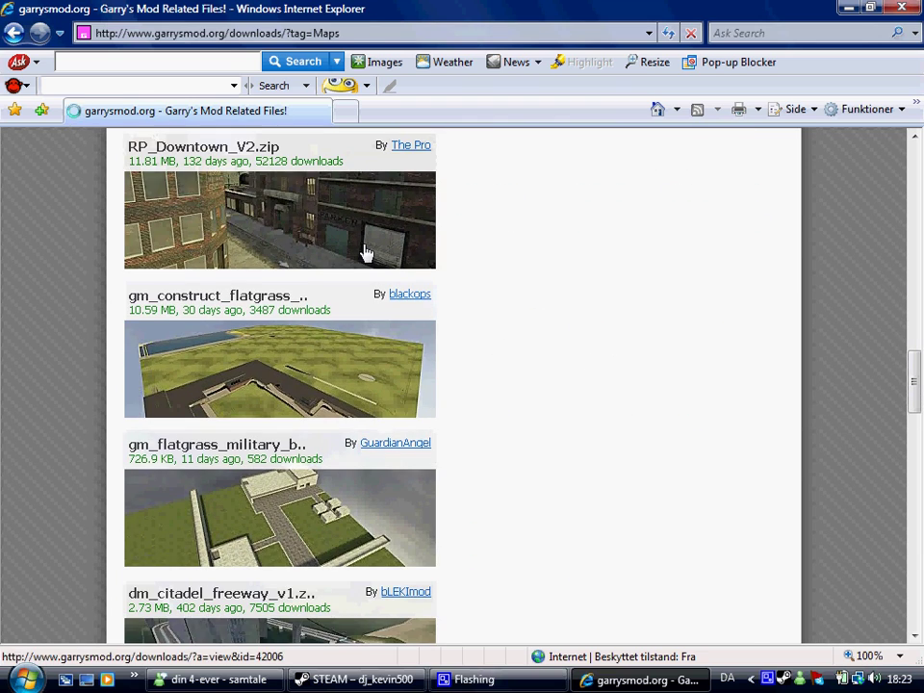
# - Download RP_Downtown_V2.zip, save the archive to disk and bring its transfer window to the front
pyautogui.scroll(-1, 515, 411)
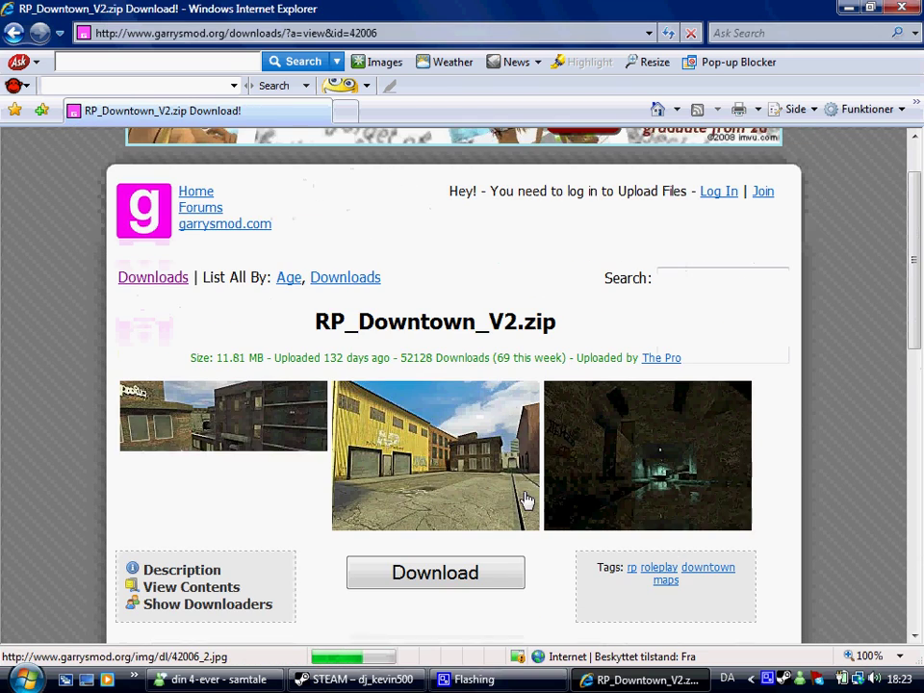
pyautogui.click(483, 576)
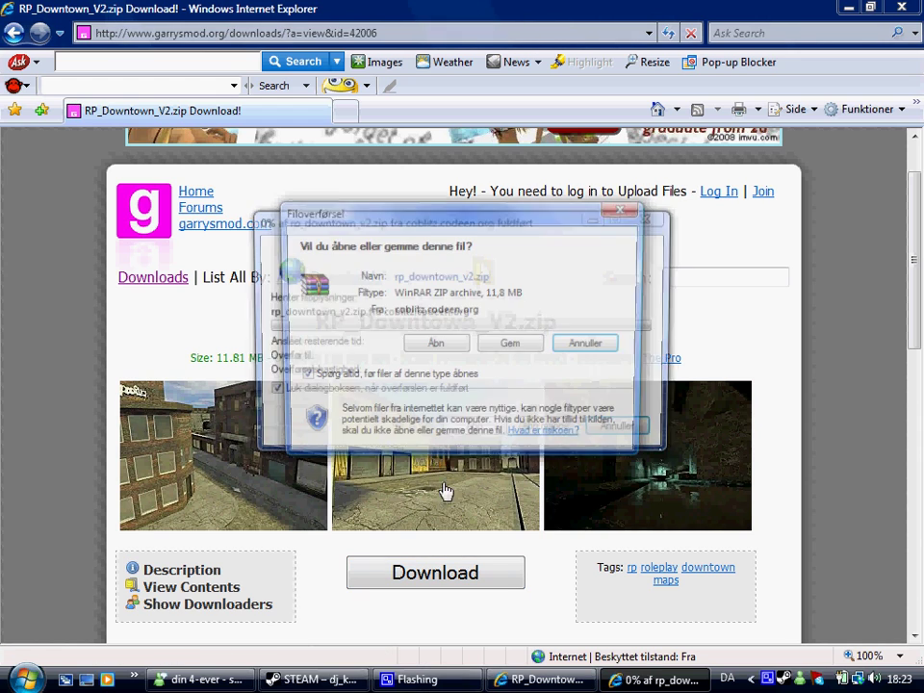
pyautogui.click(511, 346)
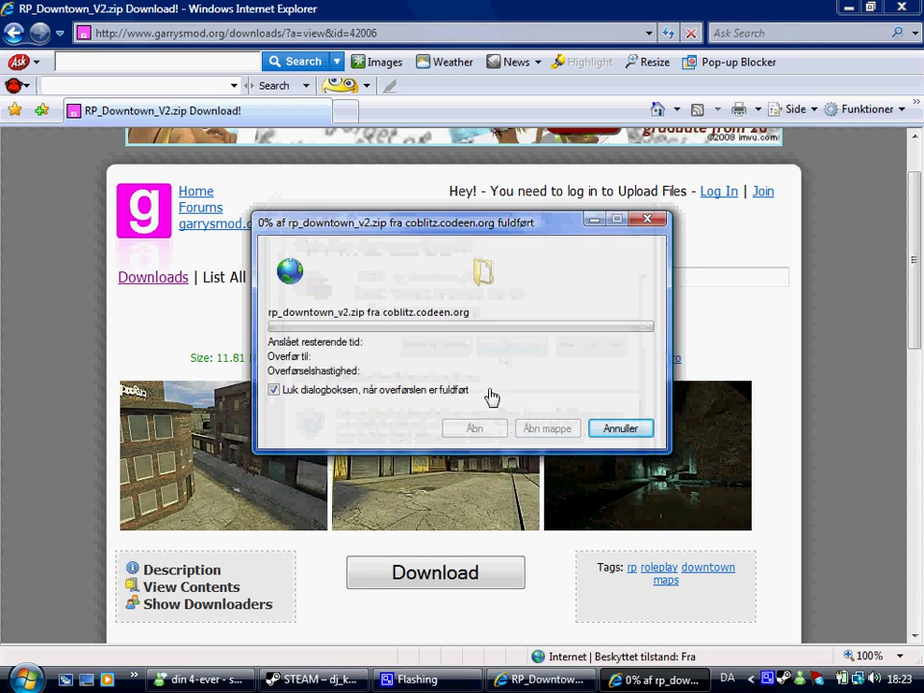
pyautogui.click(678, 601)
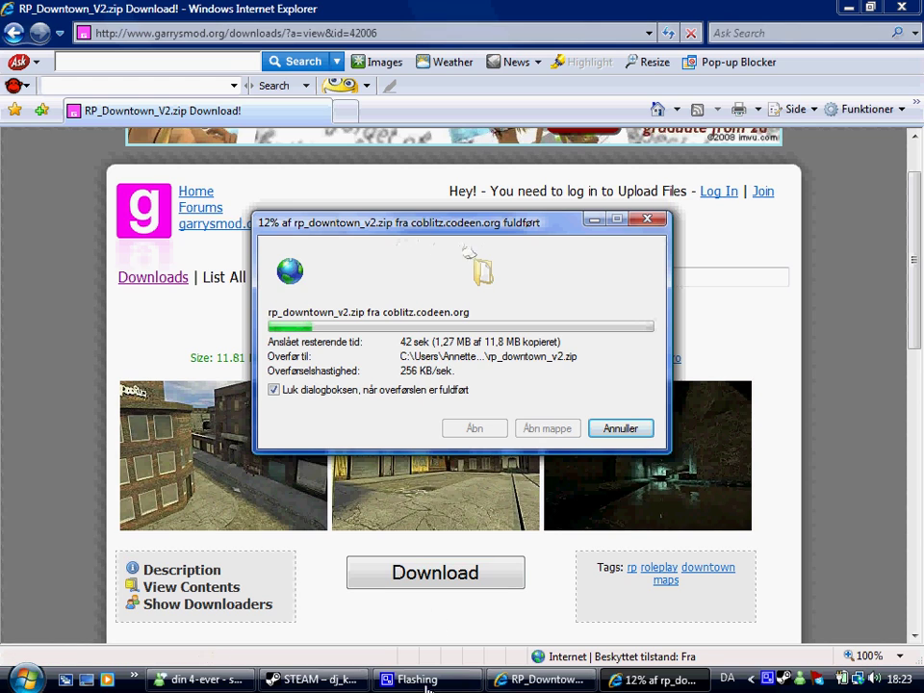
pyautogui.click(520, 679)
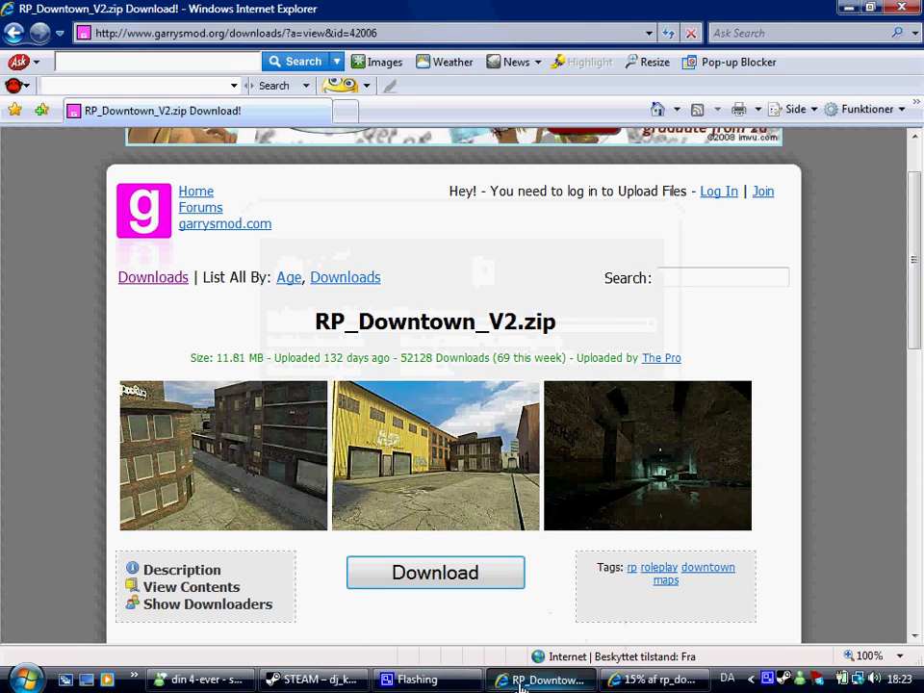
pyautogui.click(647, 679)
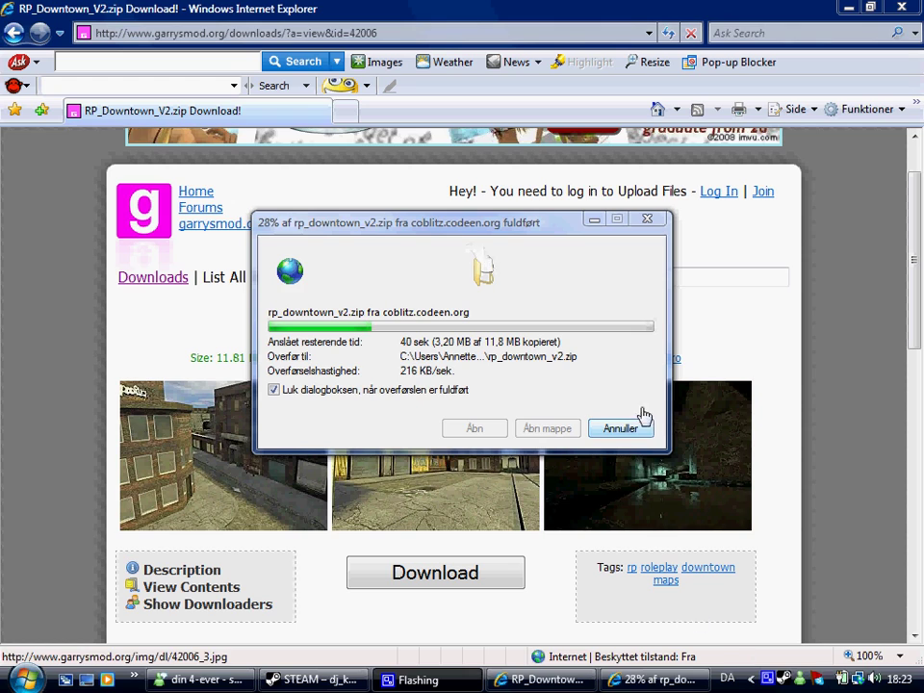
pyautogui.rightClick(773, 679)
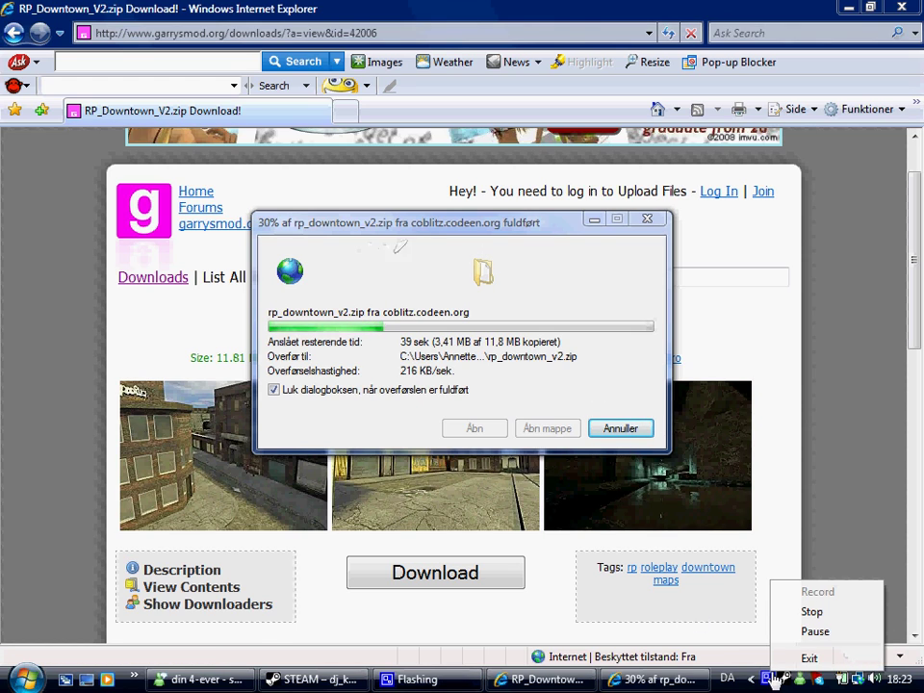
pyautogui.click(776, 679)
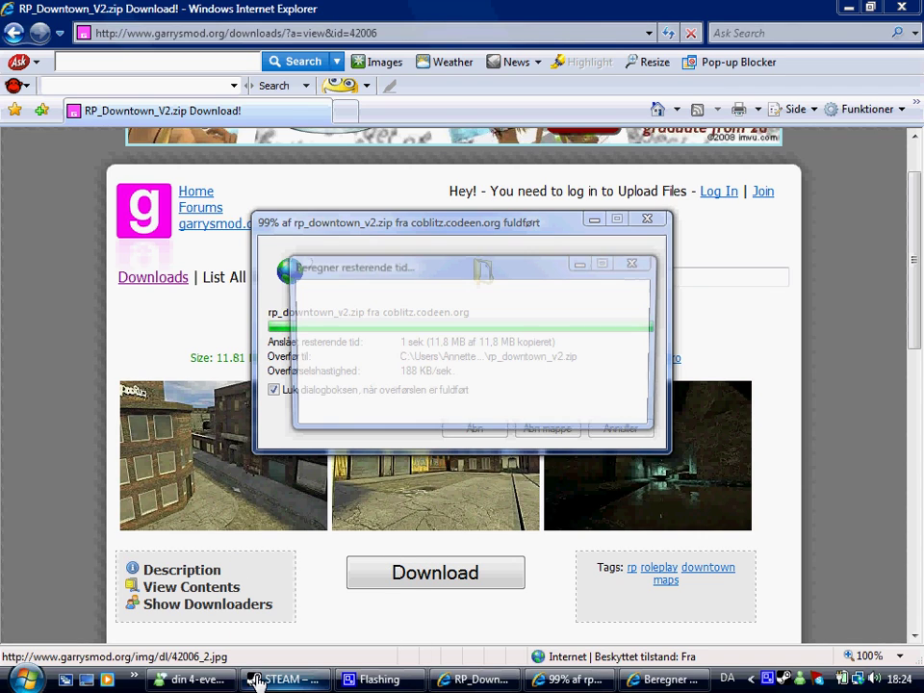
# - Send the reply "vær stille" in the open Messenger conversation and minimize the chat window
pyautogui.click(210, 685)
pyautogui.click(210, 685)
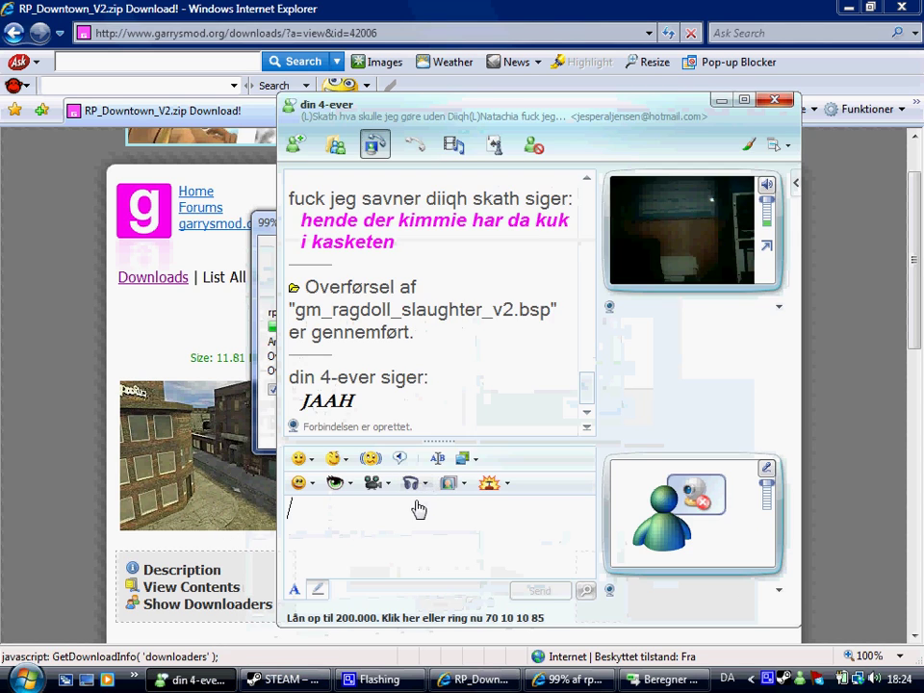
pyautogui.write('vær ')
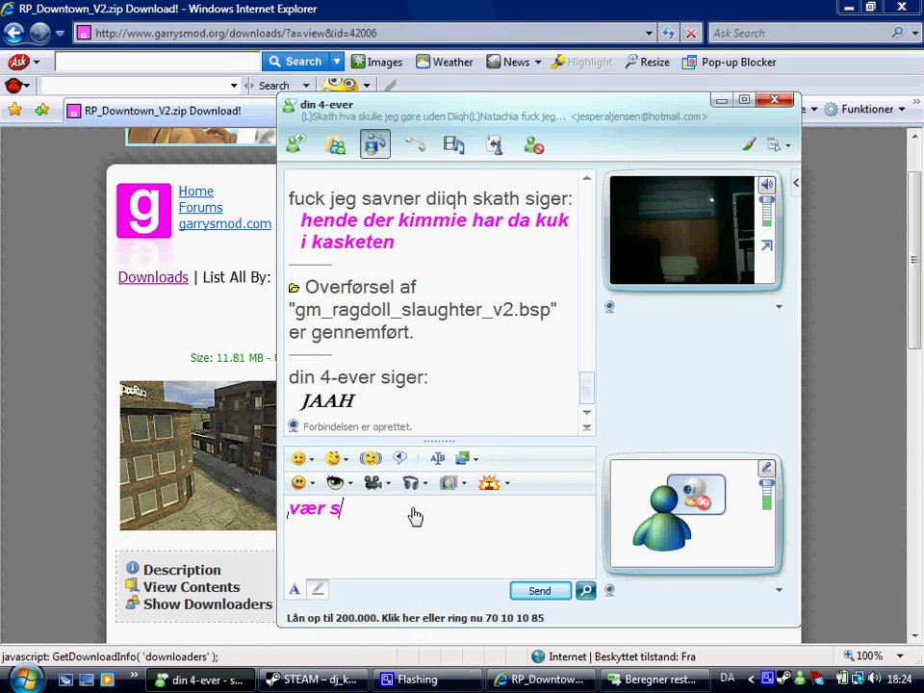
pyautogui.write('stille')
pyautogui.press('Return')
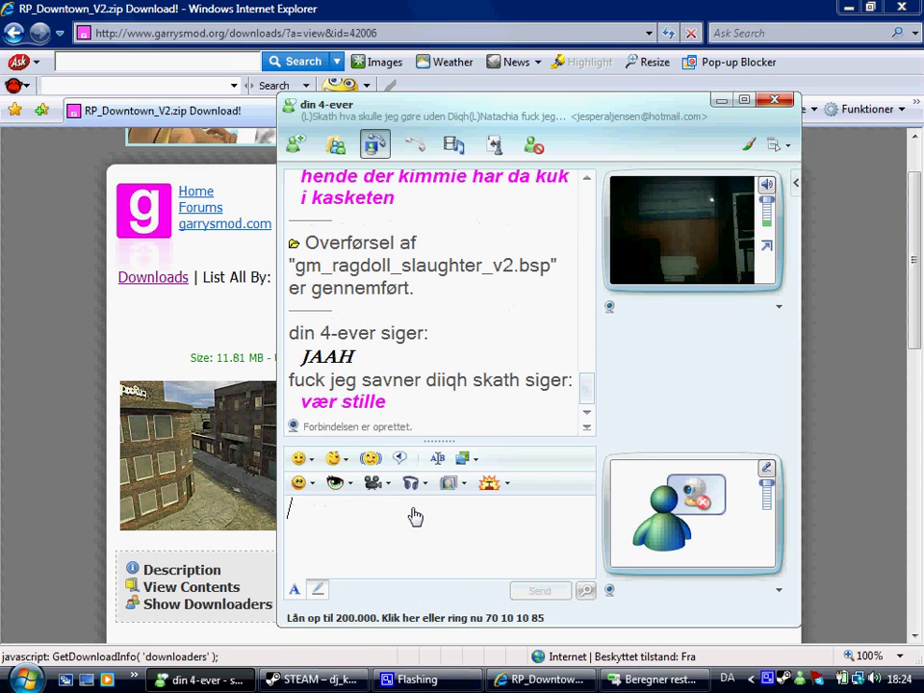
pyautogui.click(719, 100)
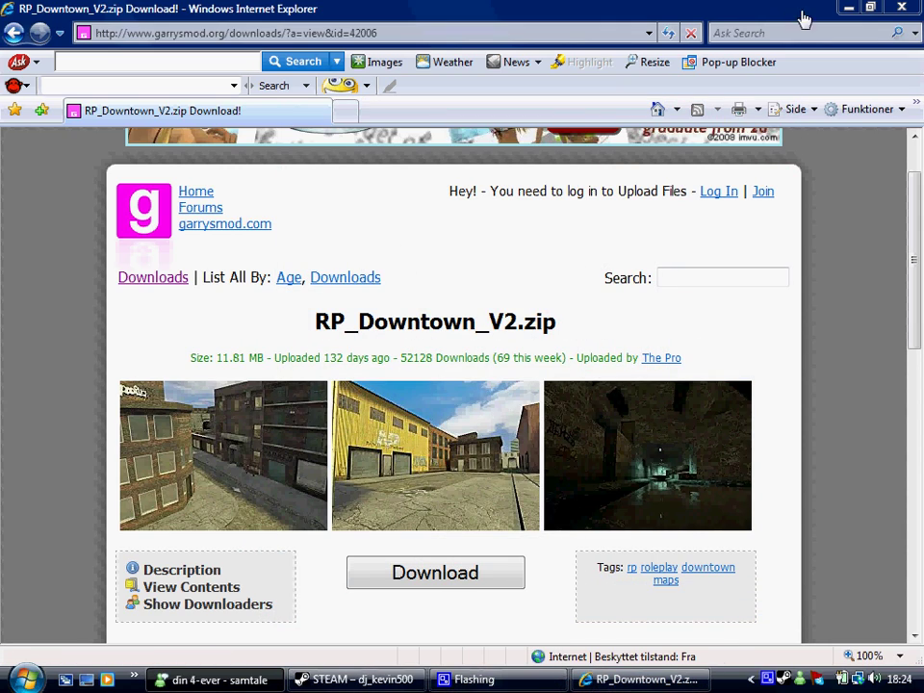
# - Minimize the browser, open the rp_downtown_v2 archive from its desktop download folder in WinRAR, and dismiss the license reminder
pyautogui.click(843, 9)
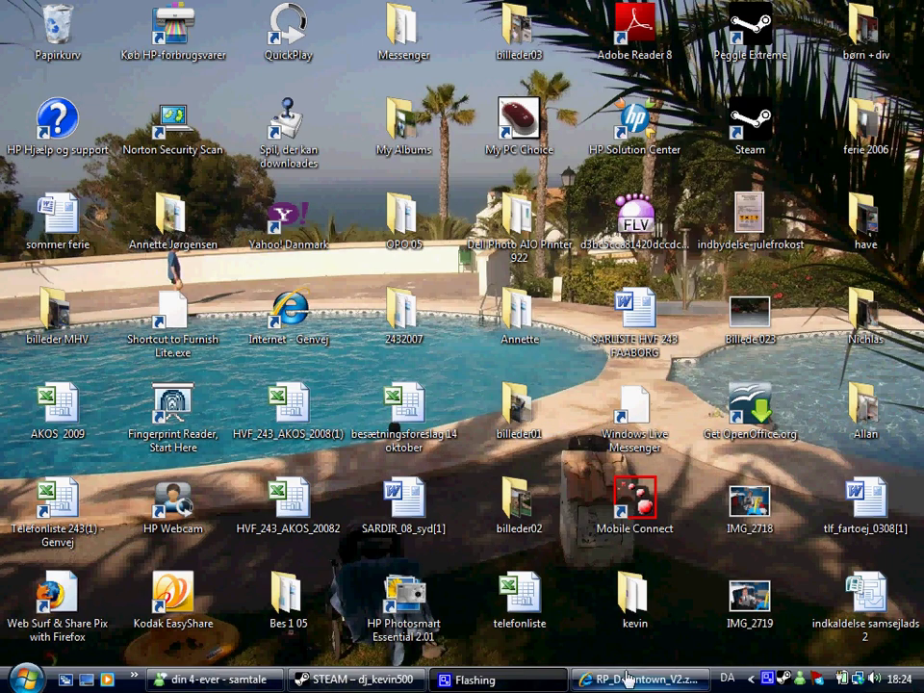
pyautogui.doubleClick(634, 603)
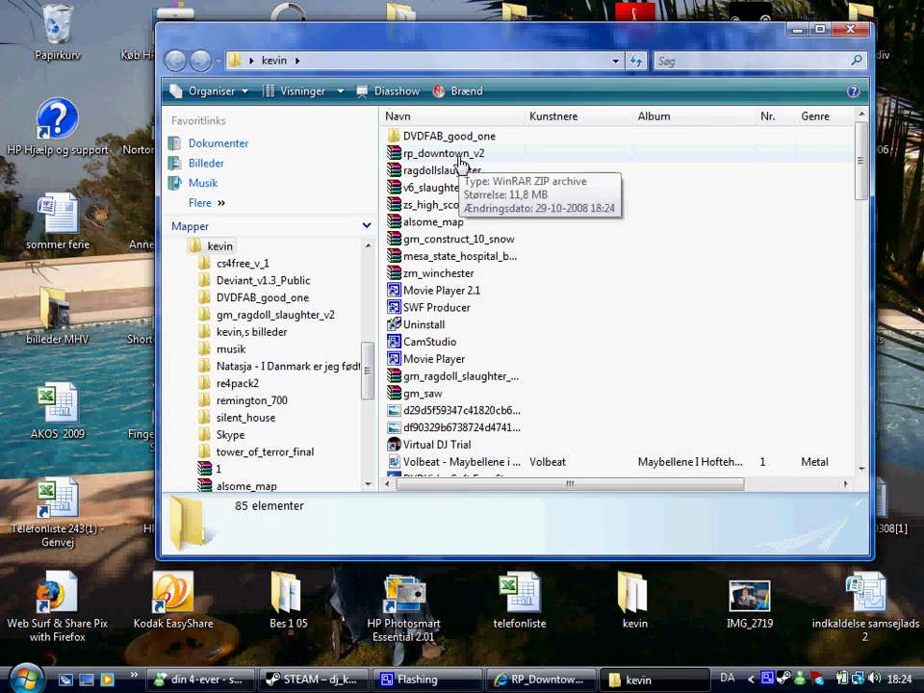
pyautogui.doubleClick(433, 162)
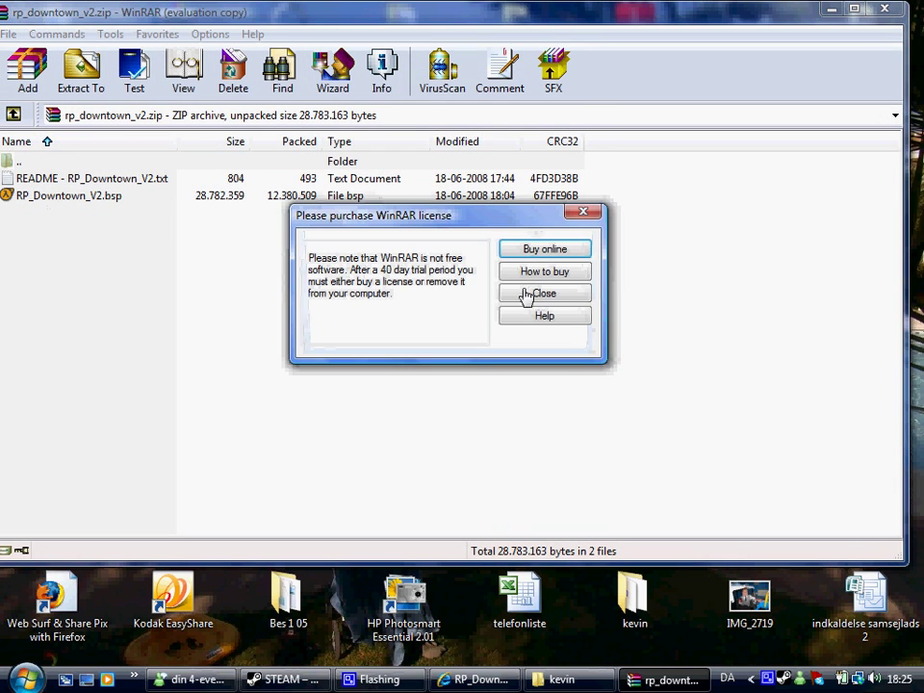
pyautogui.click(529, 296)
# - Search the computer for "garrys mod" and open the first weapons folder among the results
pyautogui.press('super')
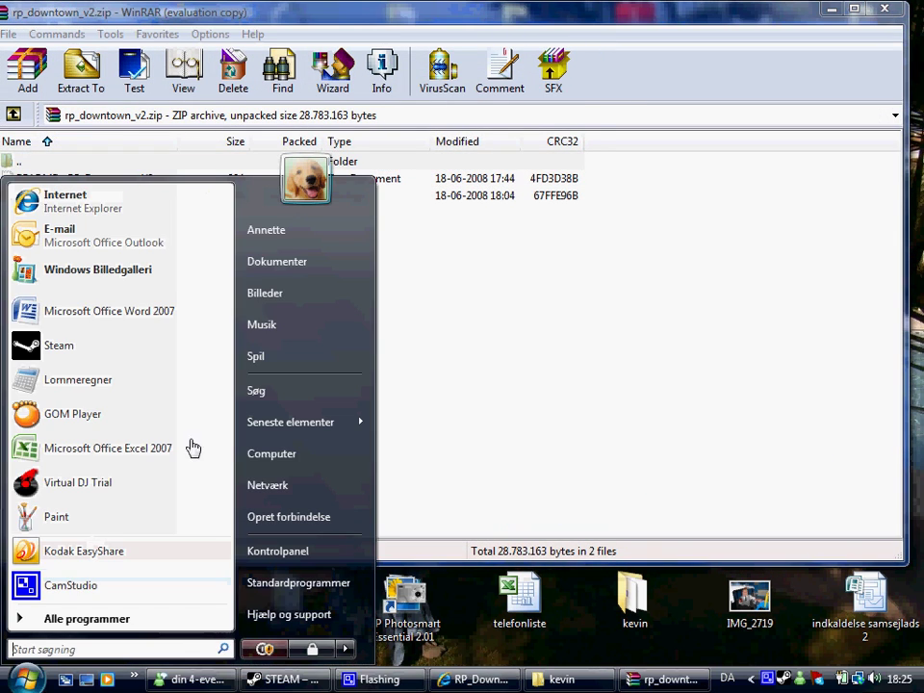
pyautogui.click(314, 392)
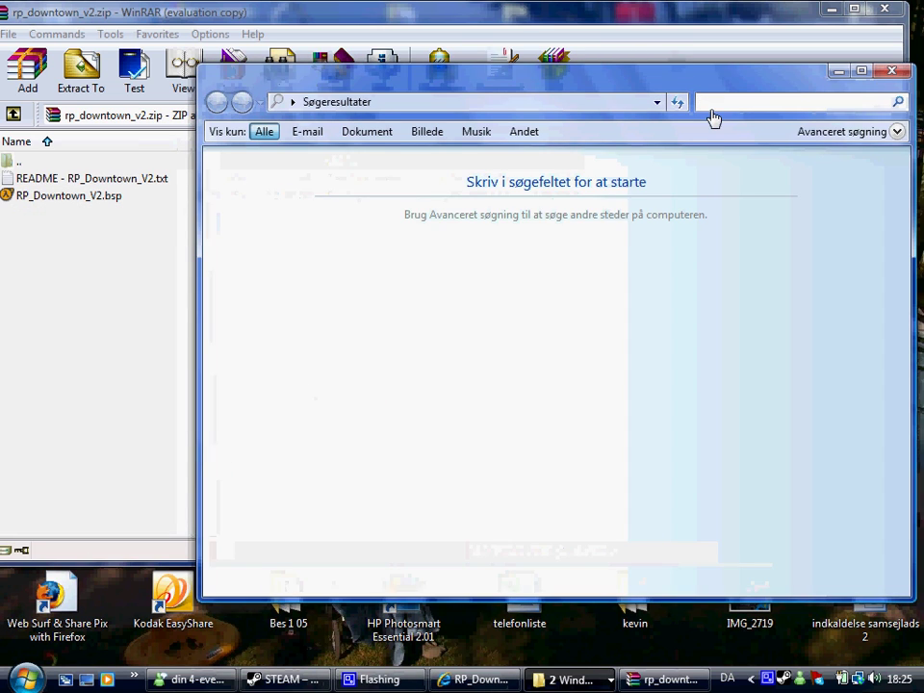
pyautogui.write('garr')
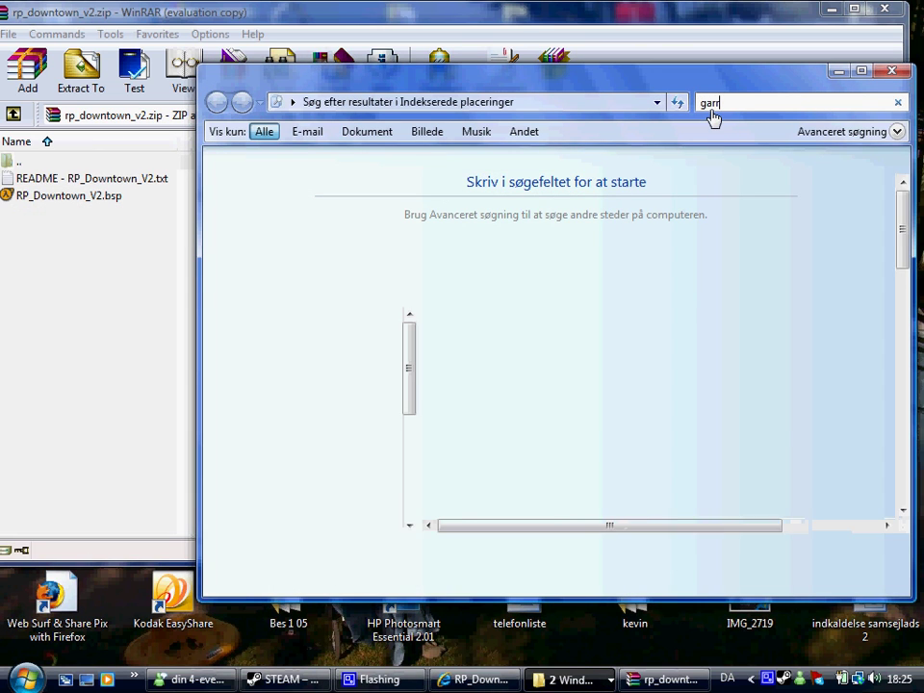
pyautogui.write('ys mod')
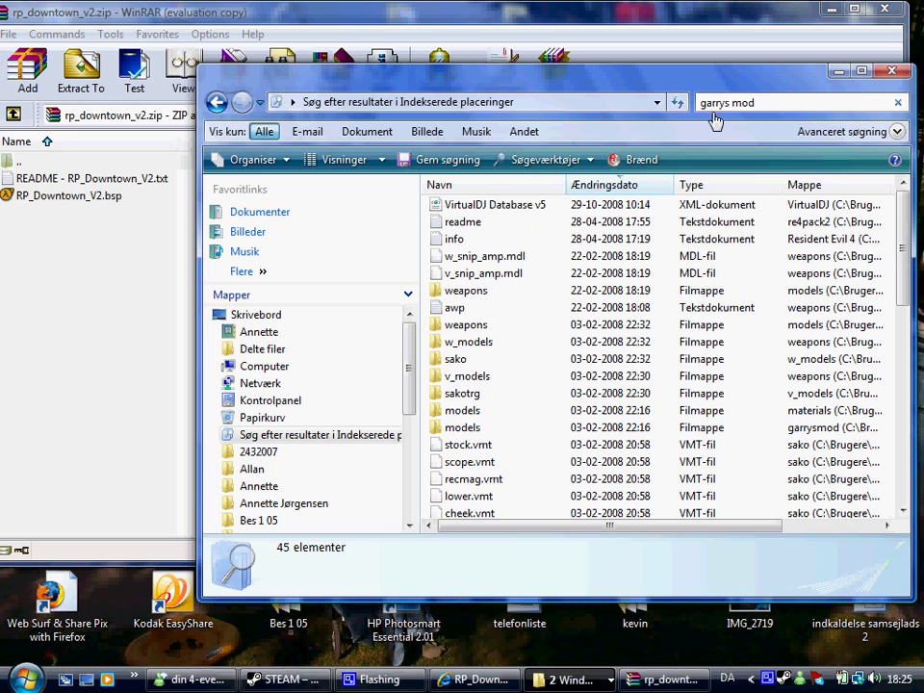
pyautogui.doubleClick(472, 289)
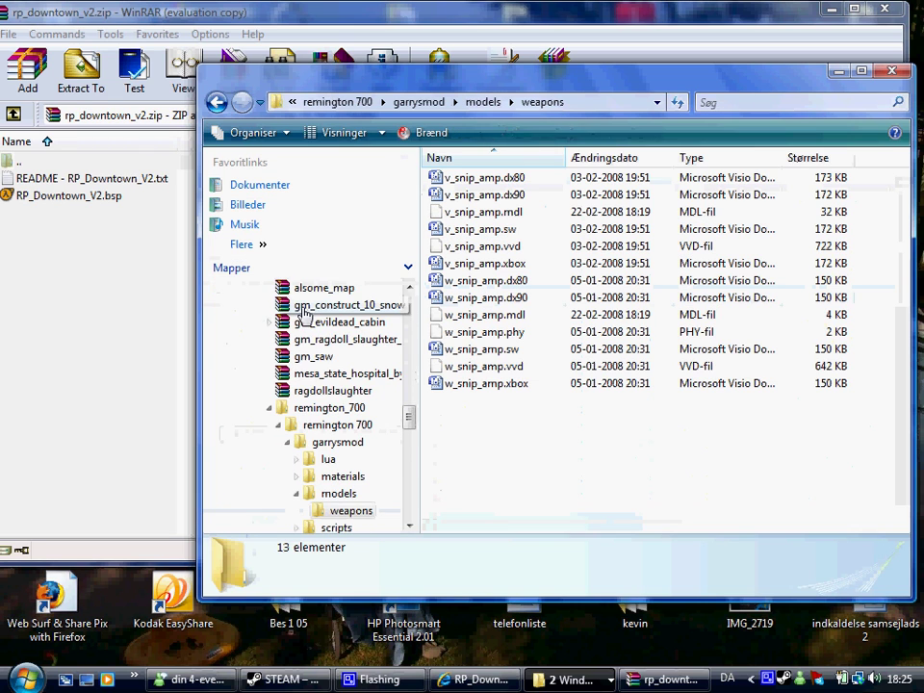
# - In the folder tree, go to Programmer > Steam > steamapps > SourceMods > gmod9 and open the maps folder
pyautogui.moveTo(408, 420); pyautogui.dragTo(408, 315)
pyautogui.click(215, 477)
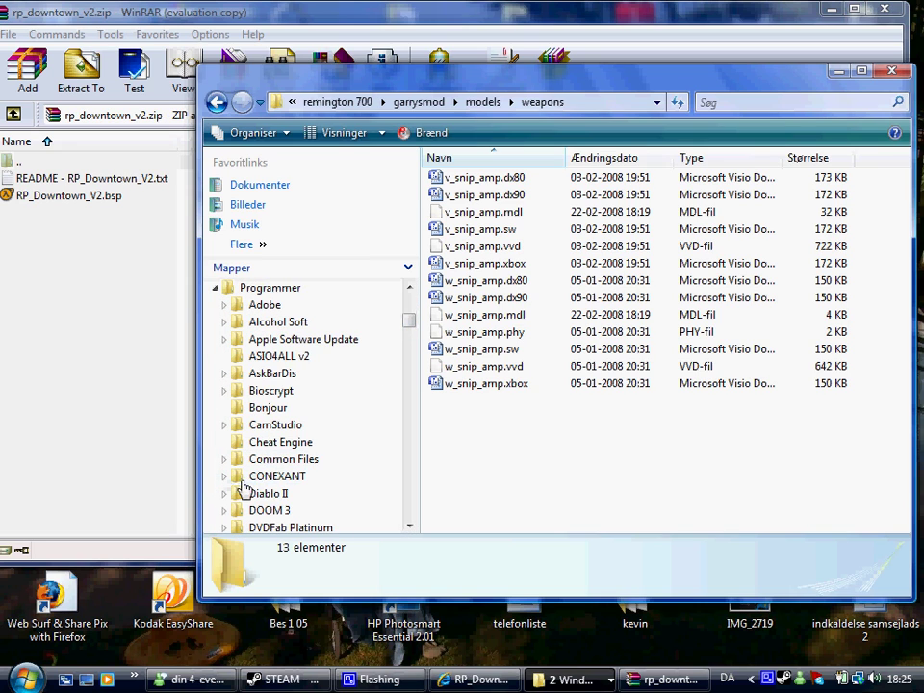
pyautogui.scroll(-1, 279, 421)
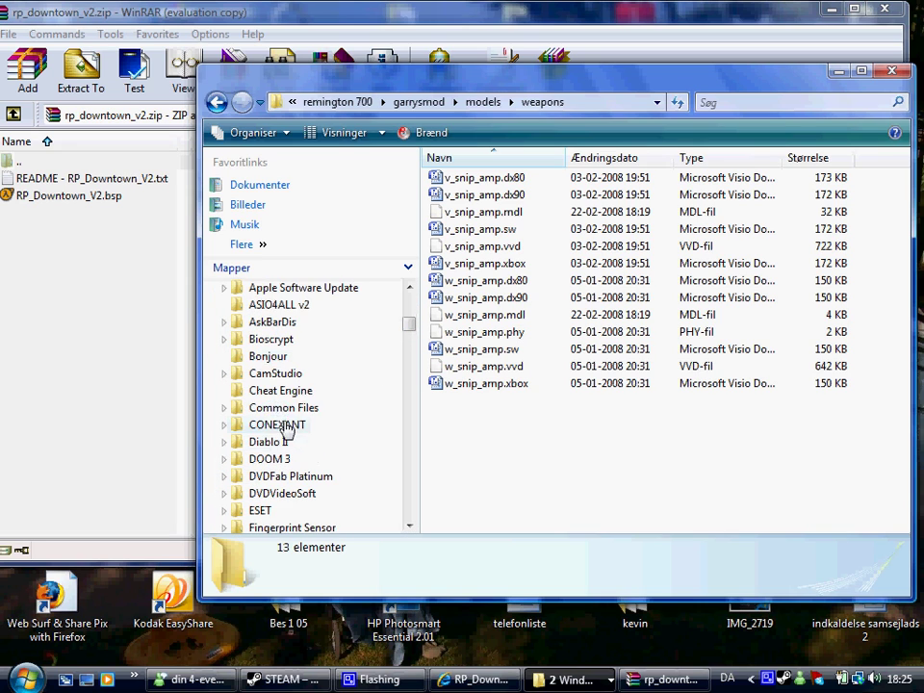
pyautogui.scroll(-2, 289, 433)
pyautogui.scroll(-8, 284, 457)
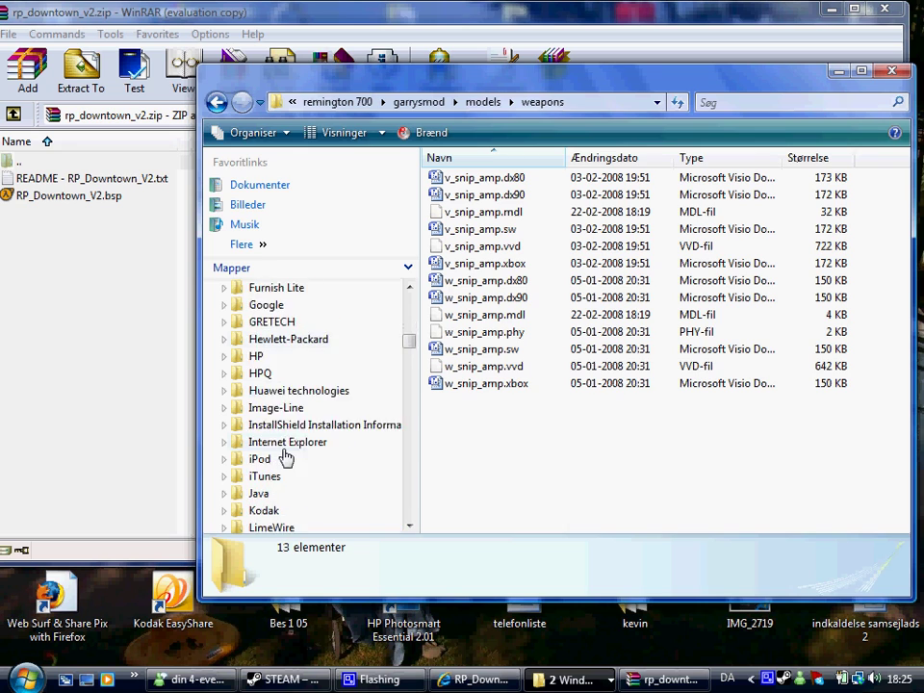
pyautogui.scroll(-4, 269, 450)
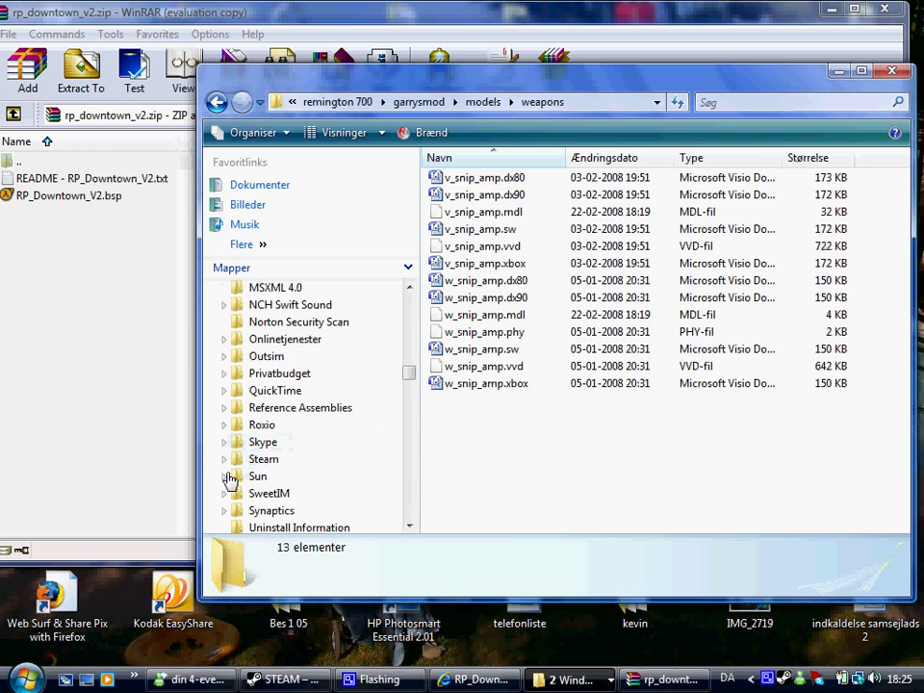
pyautogui.click(225, 459)
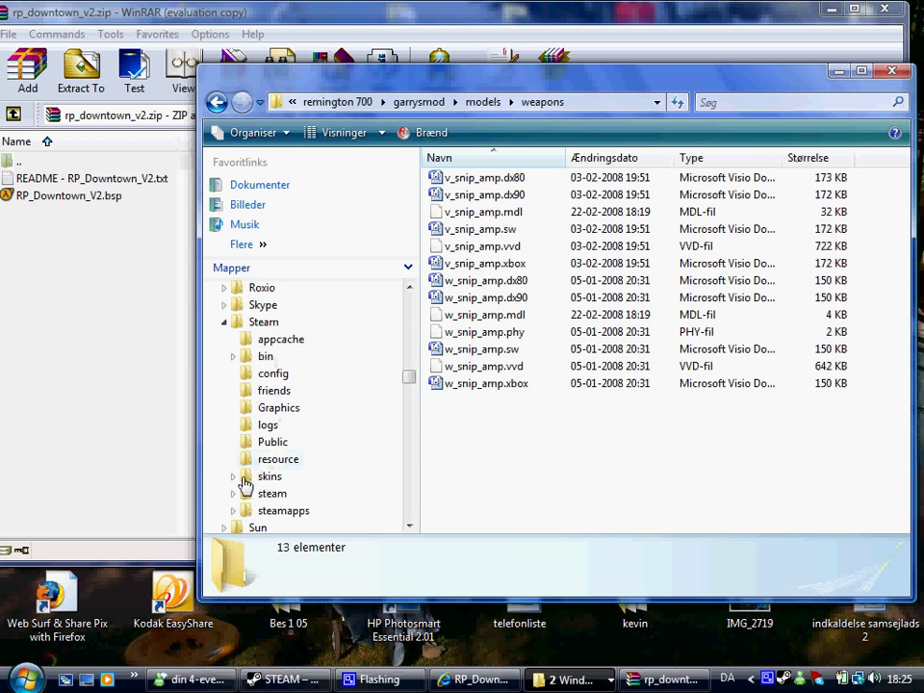
pyautogui.click(233, 511)
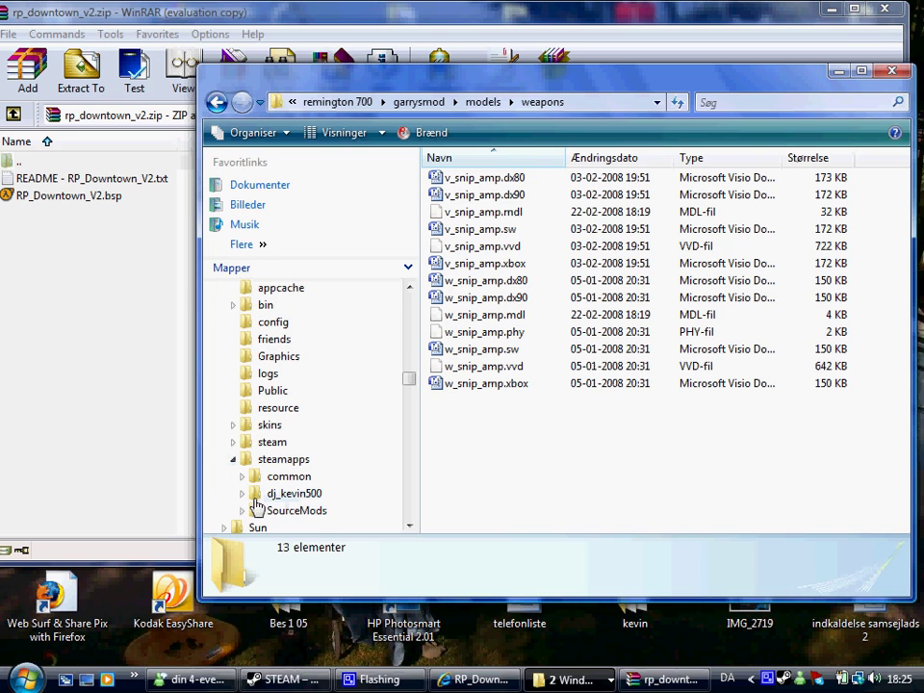
pyautogui.click(242, 494)
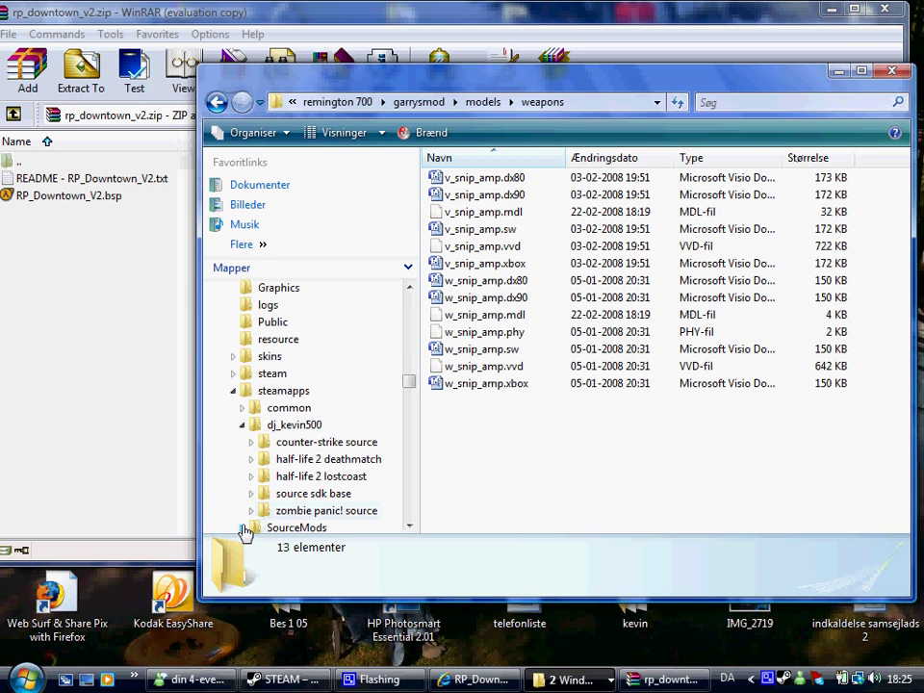
pyautogui.click(243, 528)
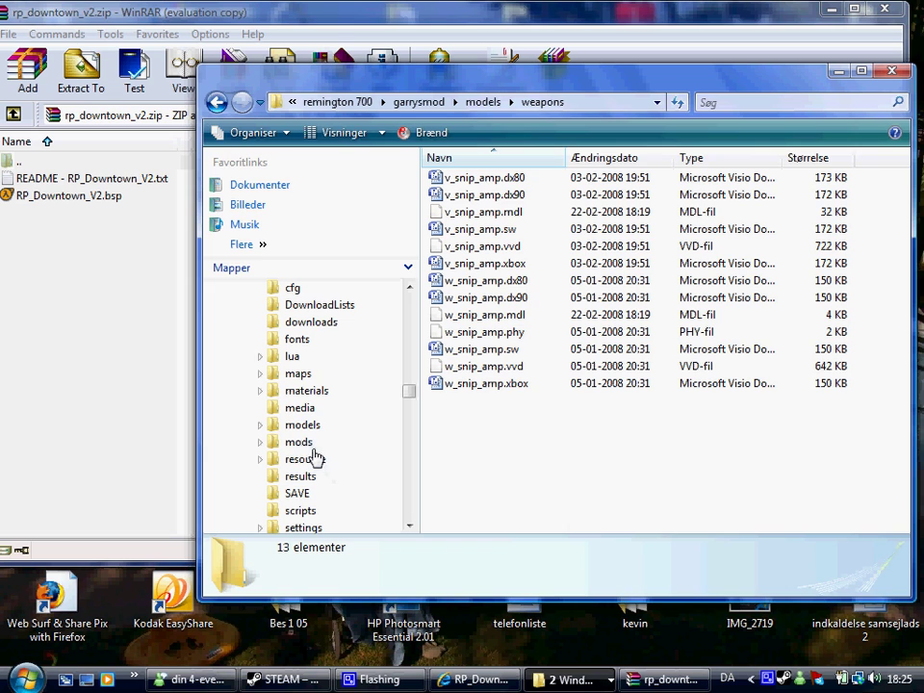
pyautogui.click(294, 375)
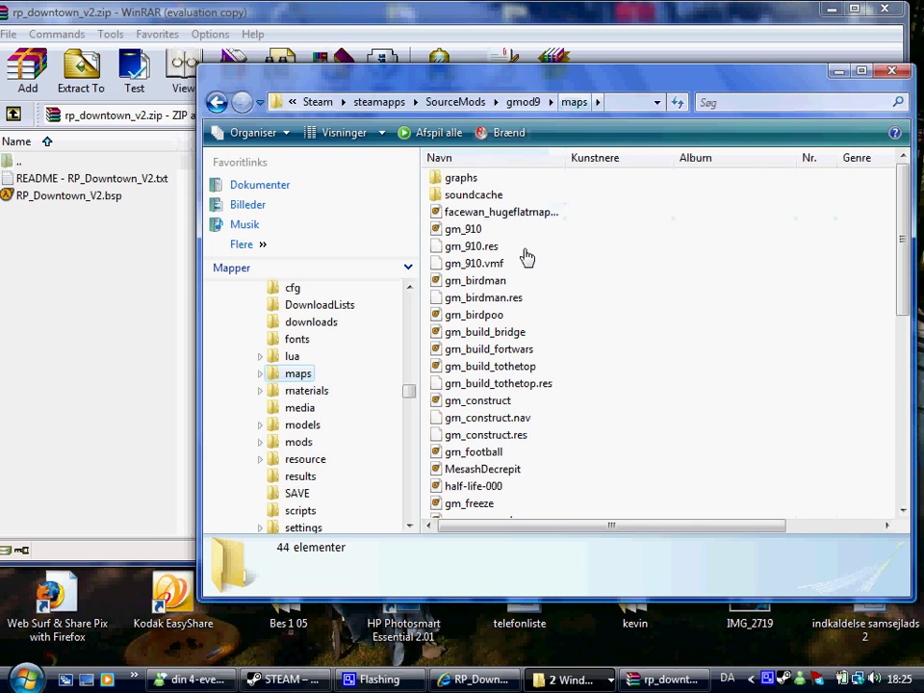
# - Copy RP_Downtown_V2.bsp from the WinRAR archive into the gmod9 maps folder, and close the maps and archive windows
pyautogui.click(650, 680)
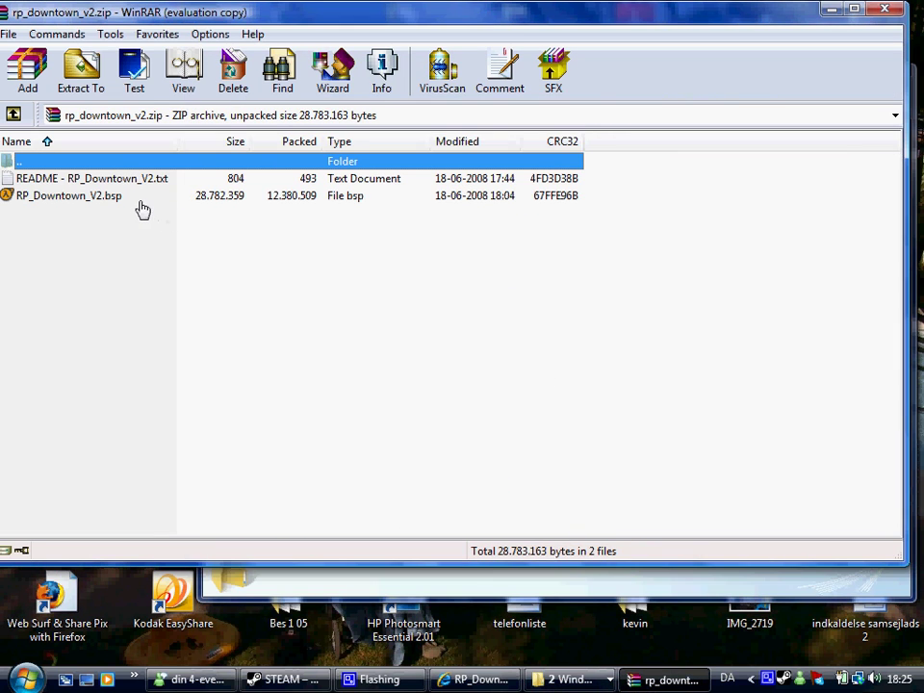
pyautogui.click(248, 202)
pyautogui.click(556, 683)
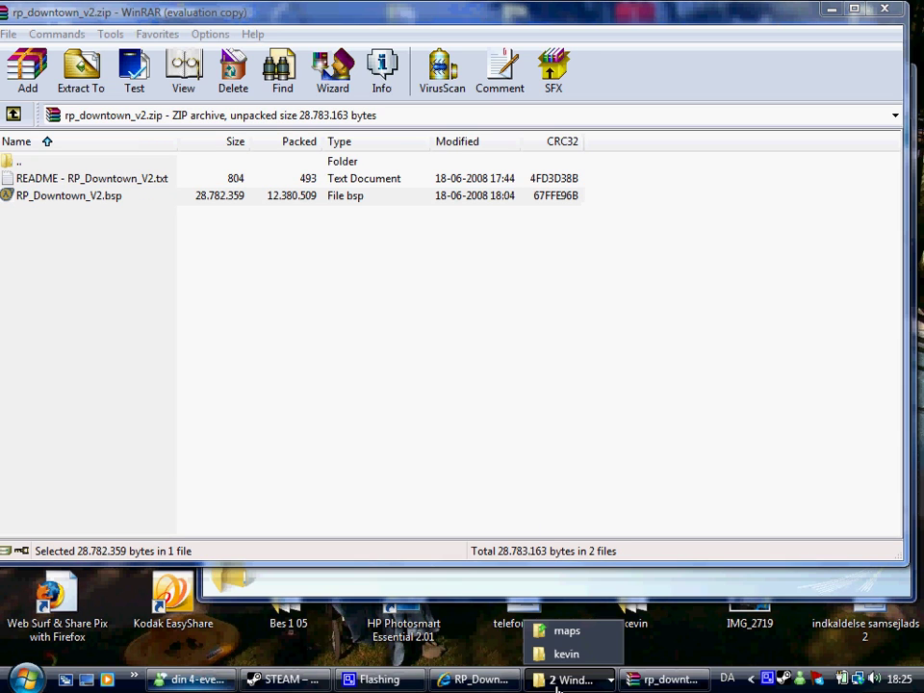
pyautogui.click(565, 630)
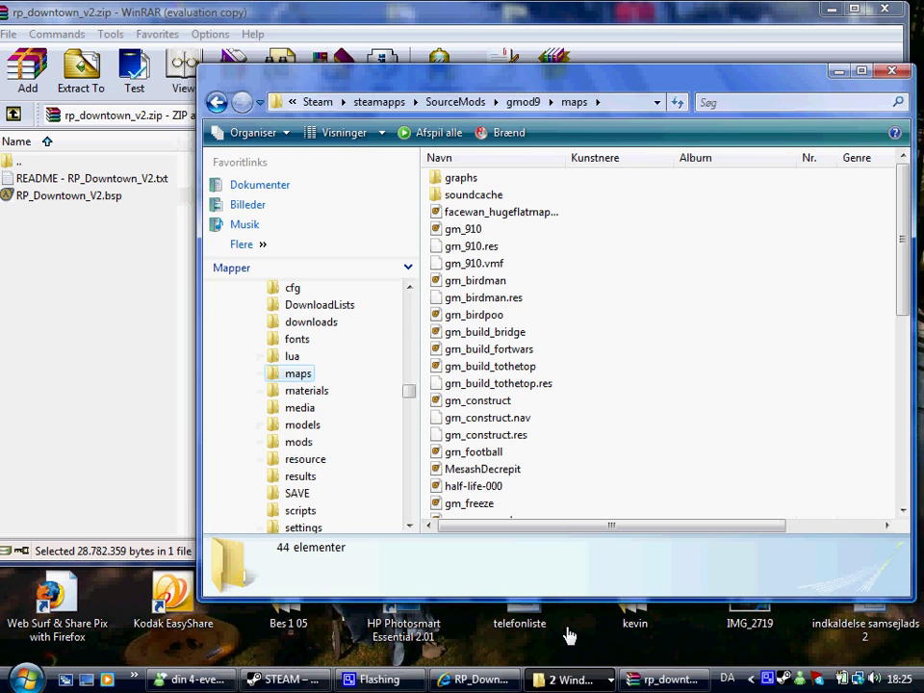
pyautogui.moveTo(515, 442); pyautogui.dragTo(519, 375)
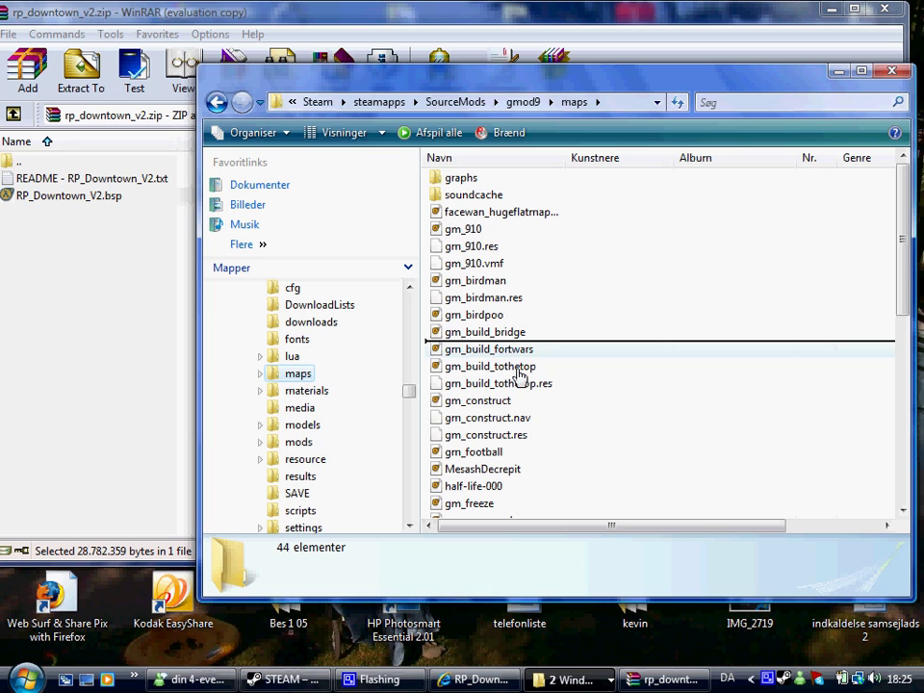
pyautogui.moveTo(519, 420); pyautogui.dragTo(435, 472)
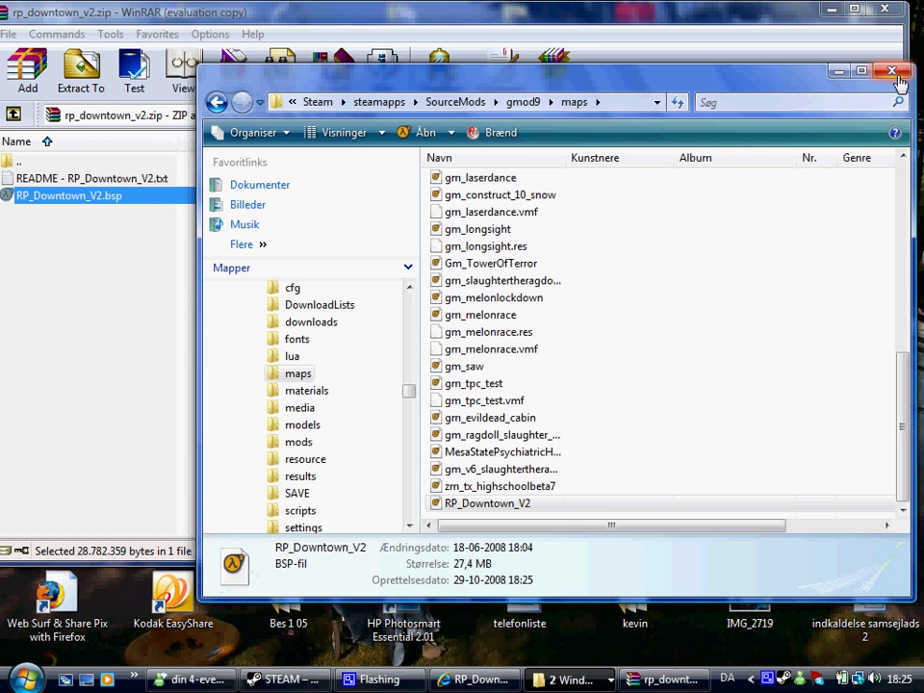
pyautogui.click(892, 73)
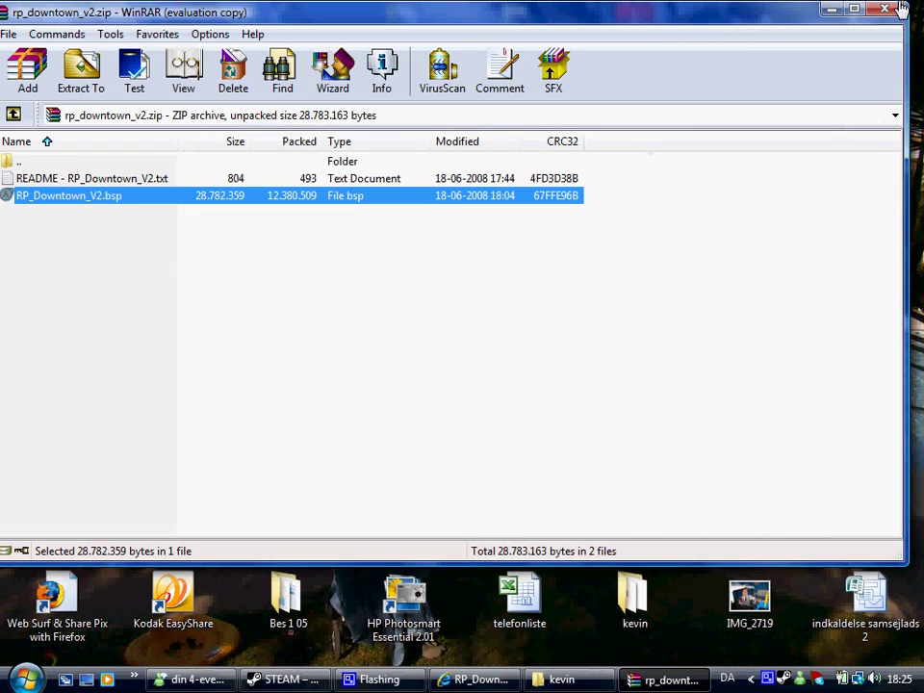
pyautogui.click(891, 9)
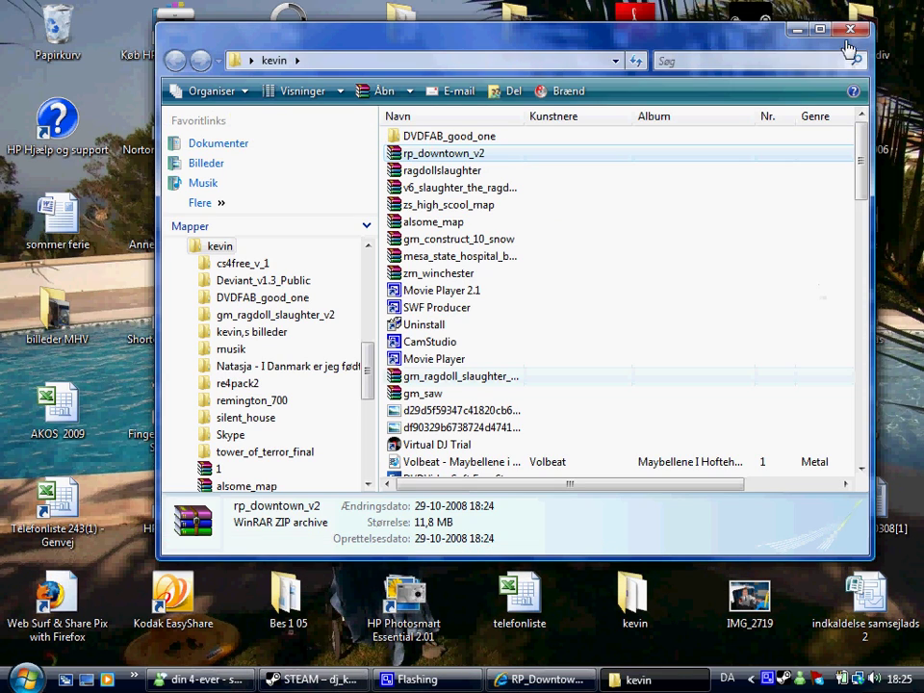